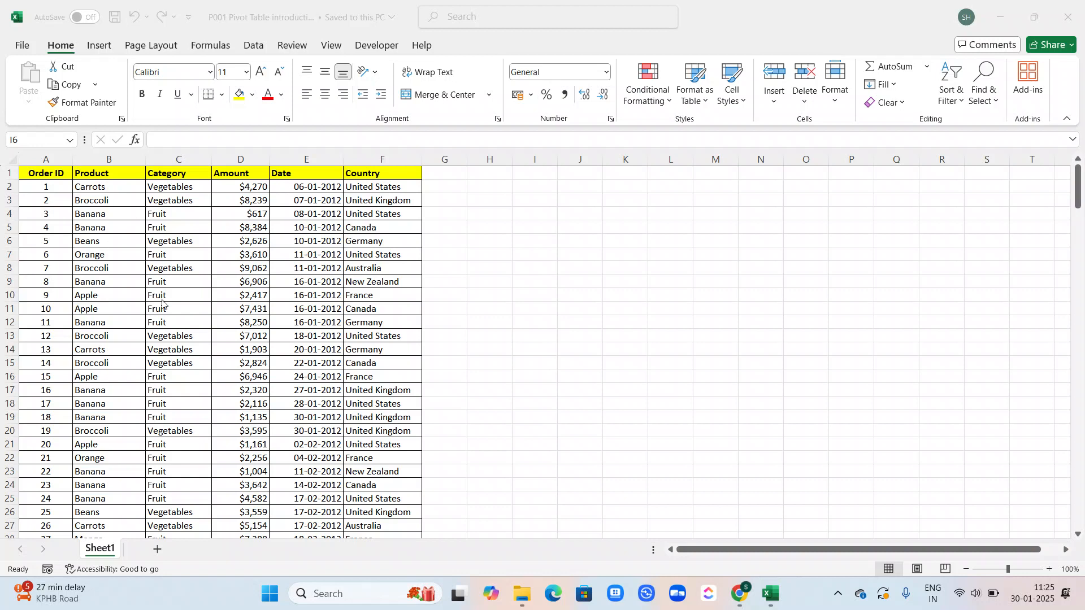
# Step: Select the entire order data range, A1:F214, from the Order ID header through the last Country record
pyautogui.scroll(-2, 162, 304)
pyautogui.scroll(-2, 162, 304)
pyautogui.scroll(4, 162, 304)
pyautogui.click(45, 175)
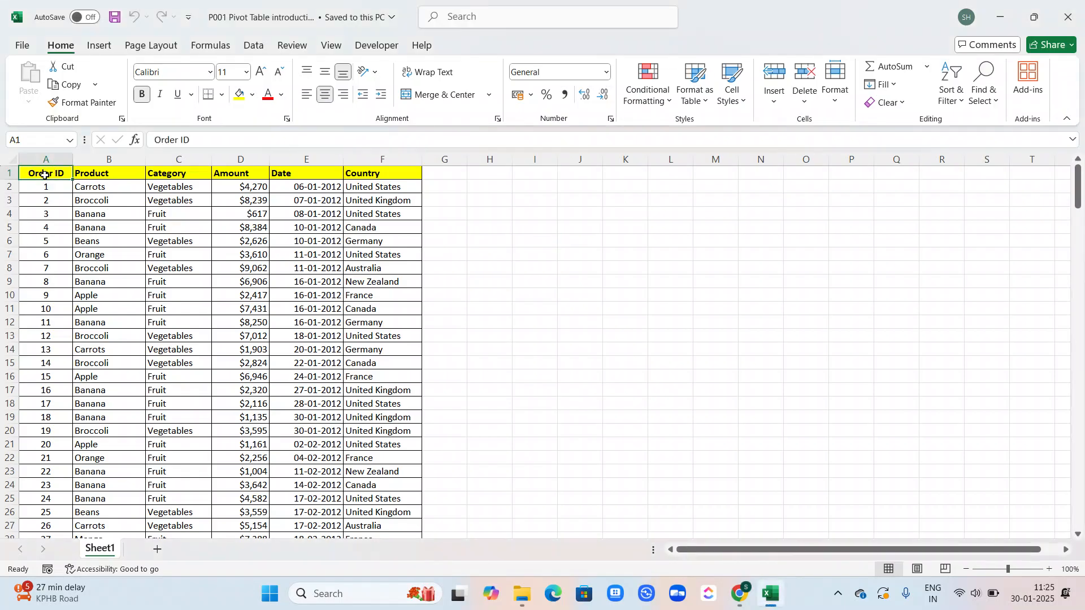
pyautogui.hotkey('ctrl', 'shift', 'End')
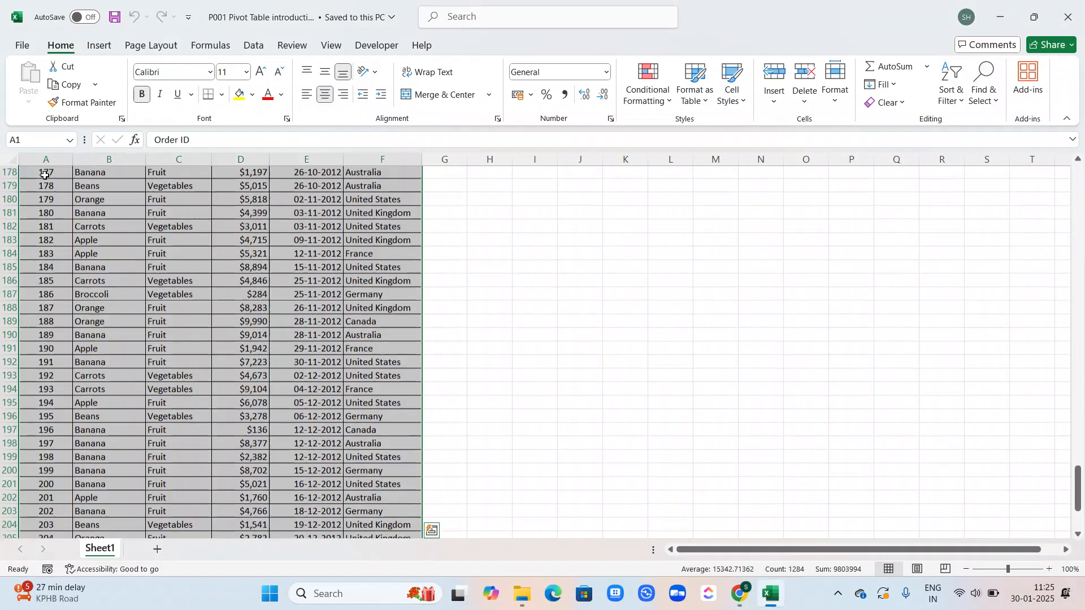
pyautogui.scroll(-2, 46, 175)
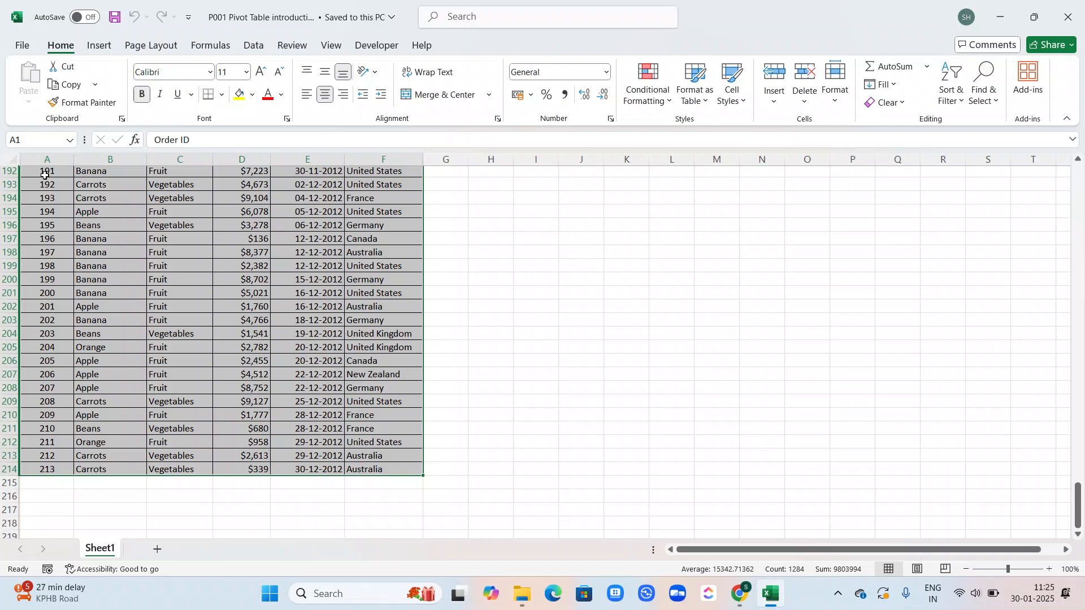
pyautogui.scroll(2, 45, 175)
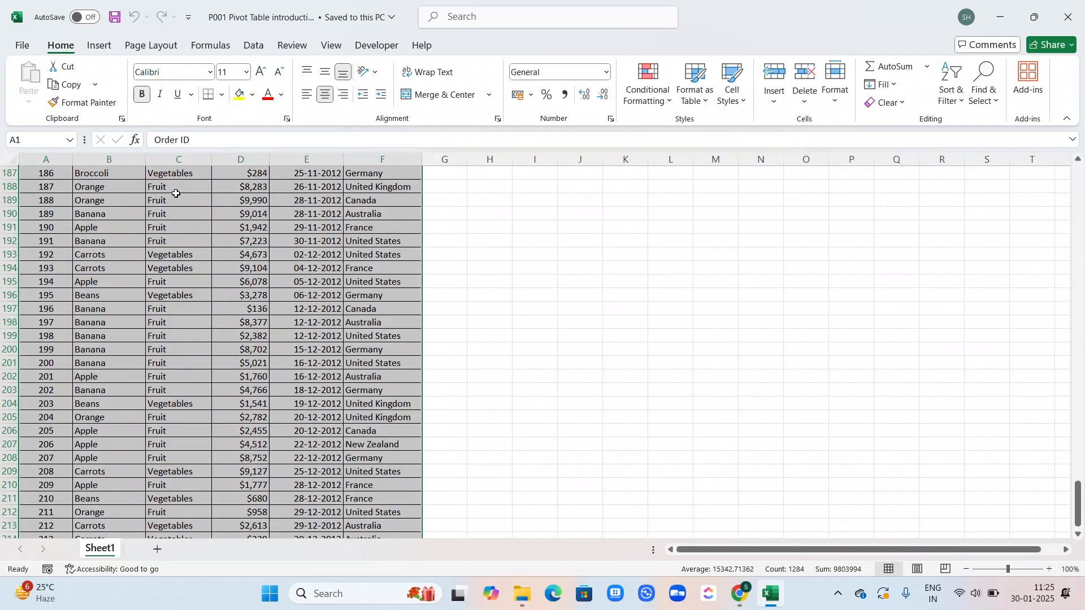
pyautogui.scroll(1, 173, 200)
pyautogui.scroll(1, 174, 200)
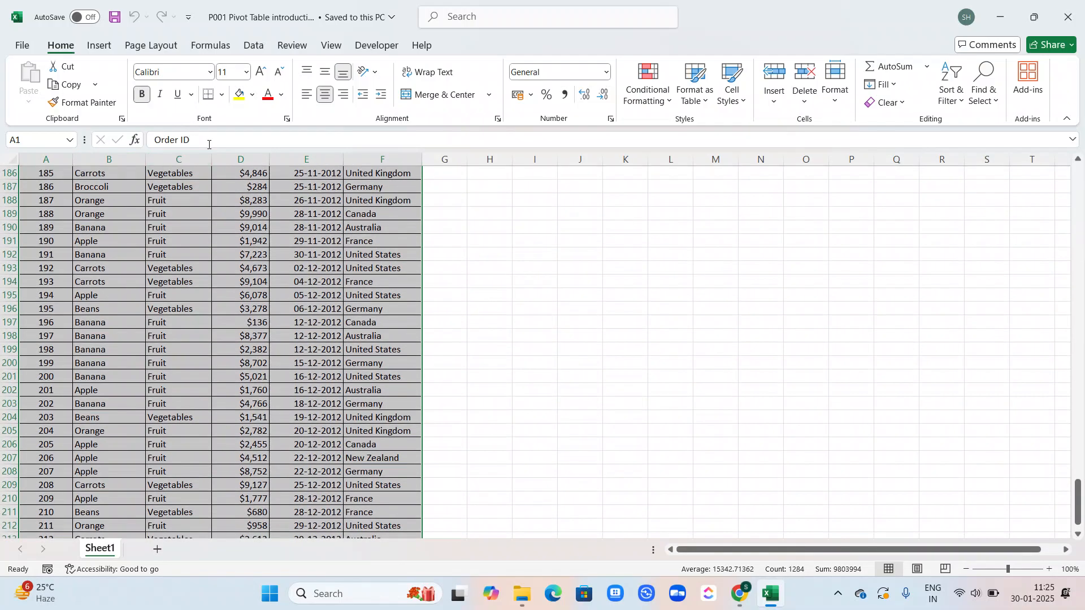
# Step: Insert a PivotTable based on Sheet1!$A$1:$F$214 and place it on a new worksheet
pyautogui.click(99, 49)
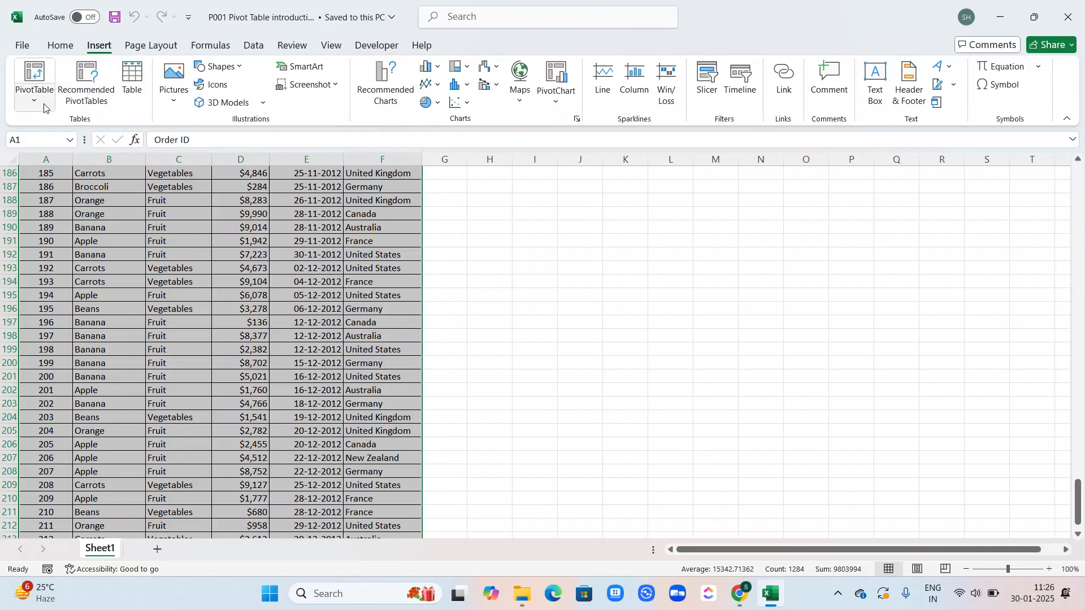
pyautogui.click(33, 67)
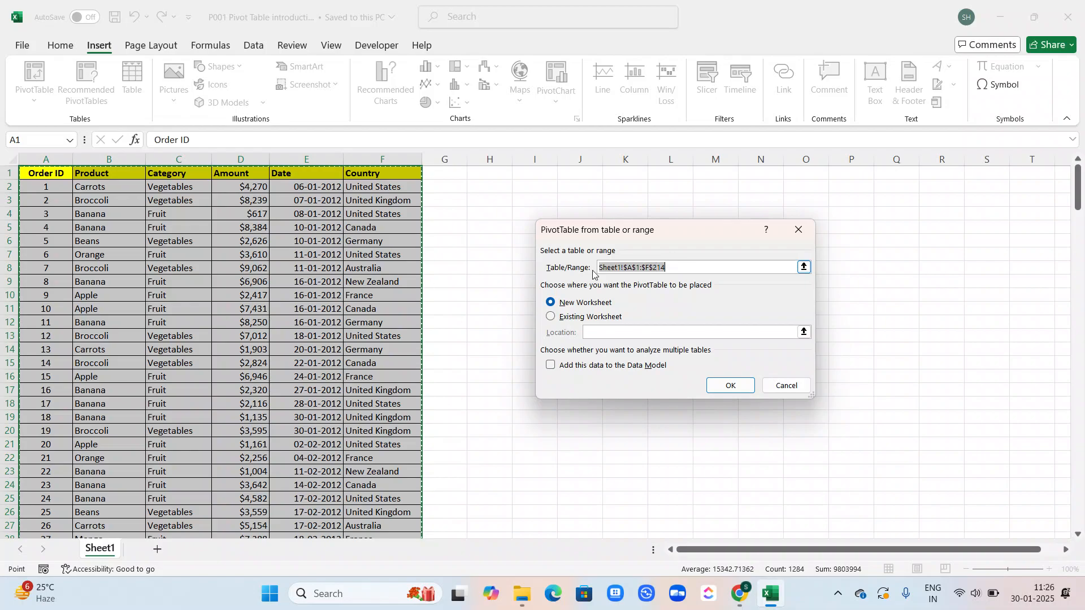
pyautogui.scroll(-20, 328, 352)
pyautogui.scroll(-20, 328, 352)
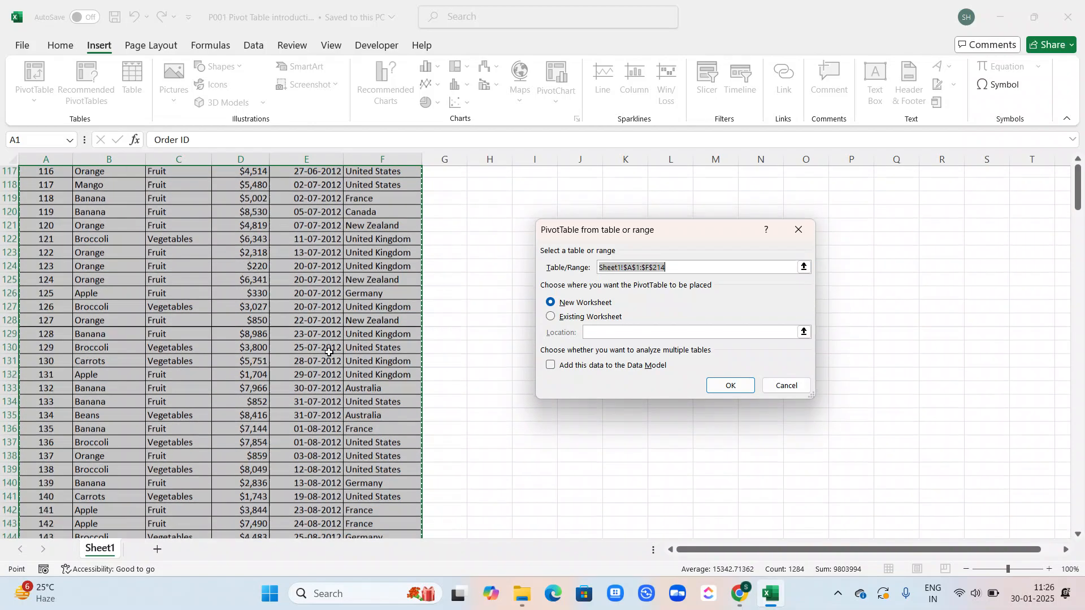
pyautogui.scroll(12, 329, 351)
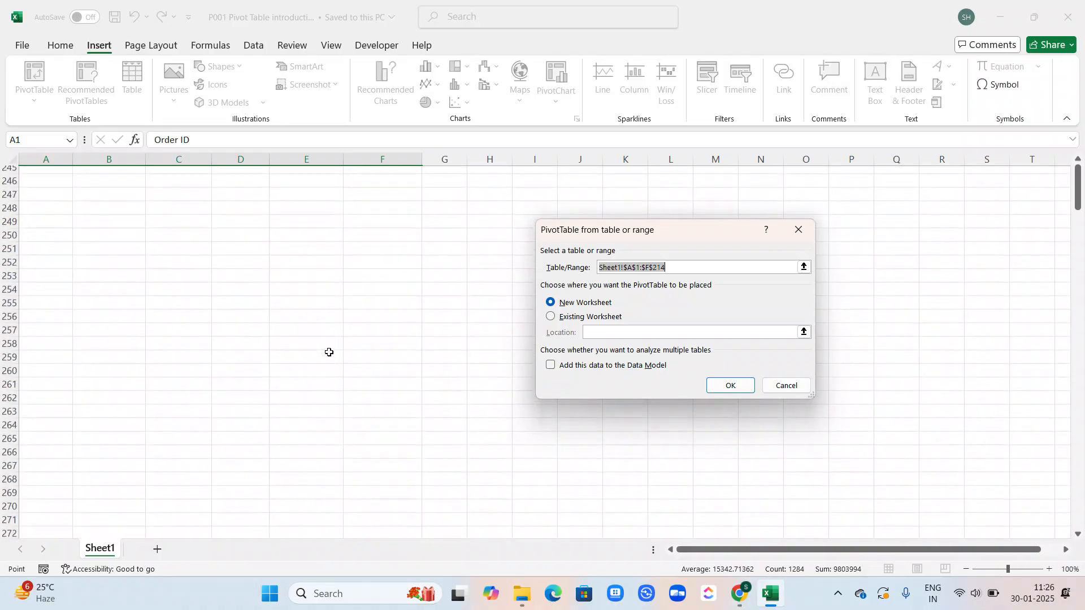
pyautogui.hscroll(1, 329, 351)
pyautogui.scroll(5, 329, 351)
pyautogui.hscroll(-1, 328, 352)
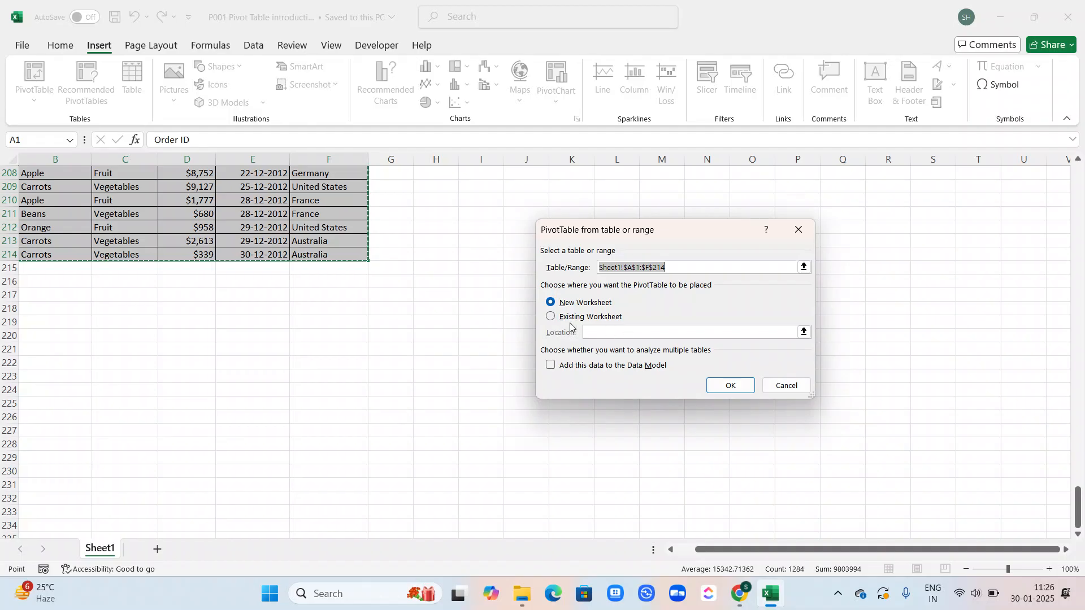
pyautogui.click(552, 318)
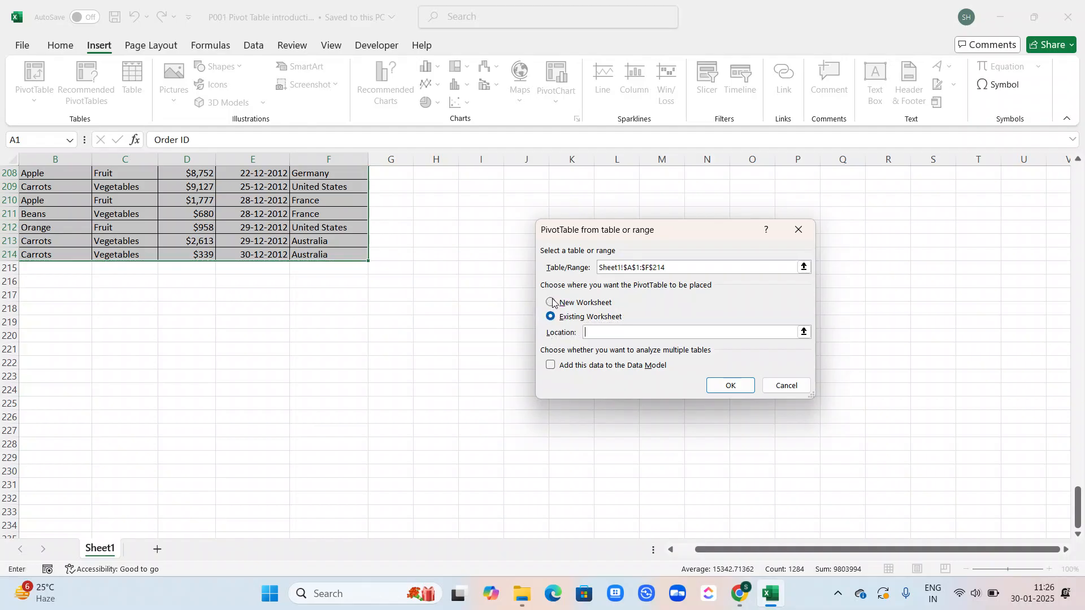
pyautogui.click(552, 303)
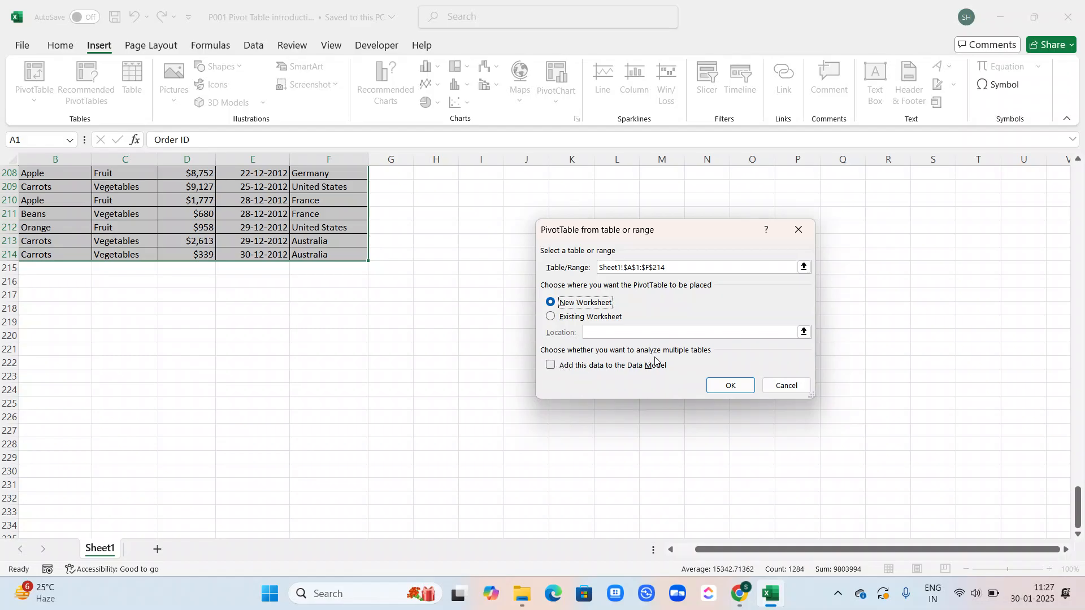
pyautogui.click(720, 386)
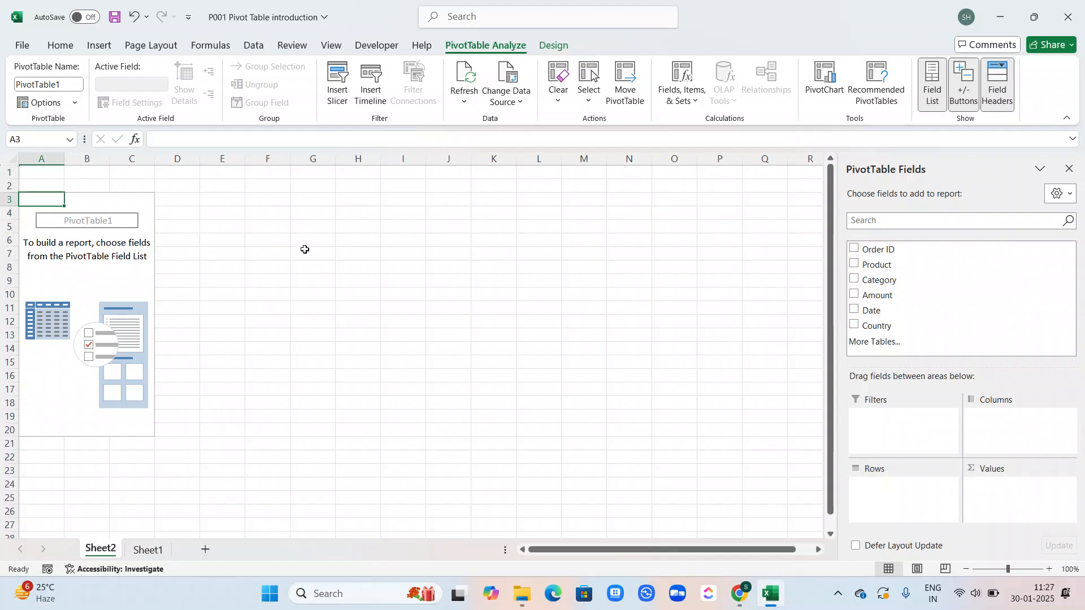
# Step: Set up the PivotTable with the sum of Amount as values and Product nested under Category in the rows
pyautogui.click(884, 486)
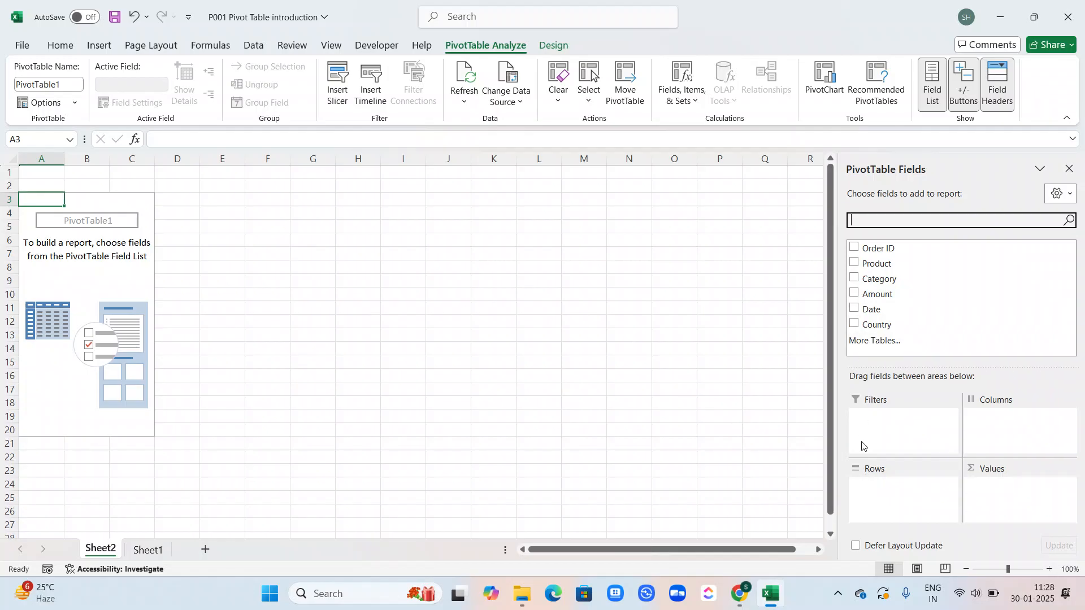
pyautogui.click(1029, 500)
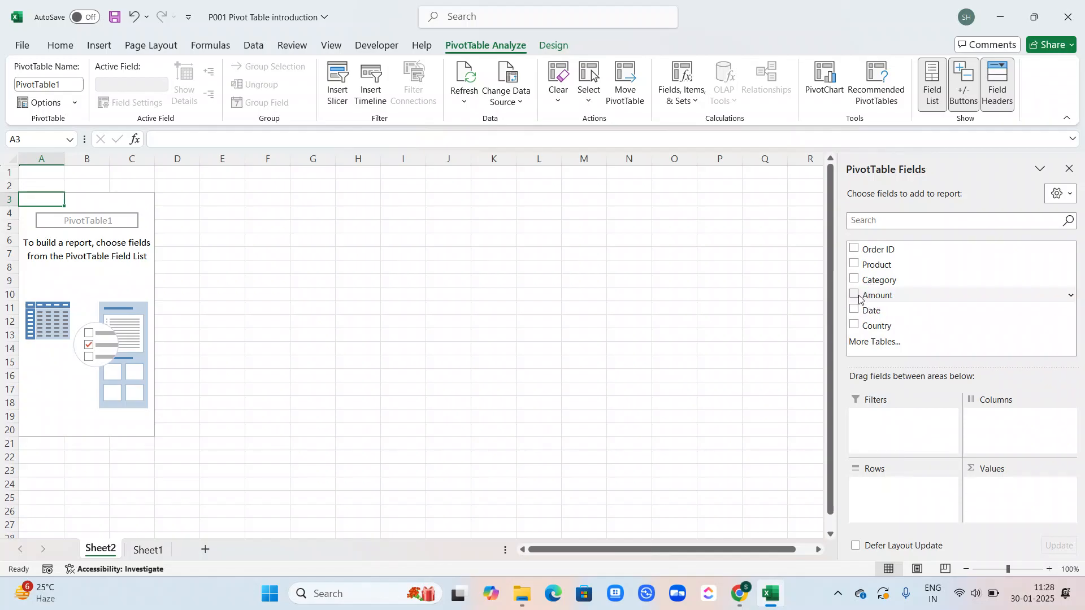
pyautogui.moveTo(865, 295); pyautogui.dragTo(1042, 506)
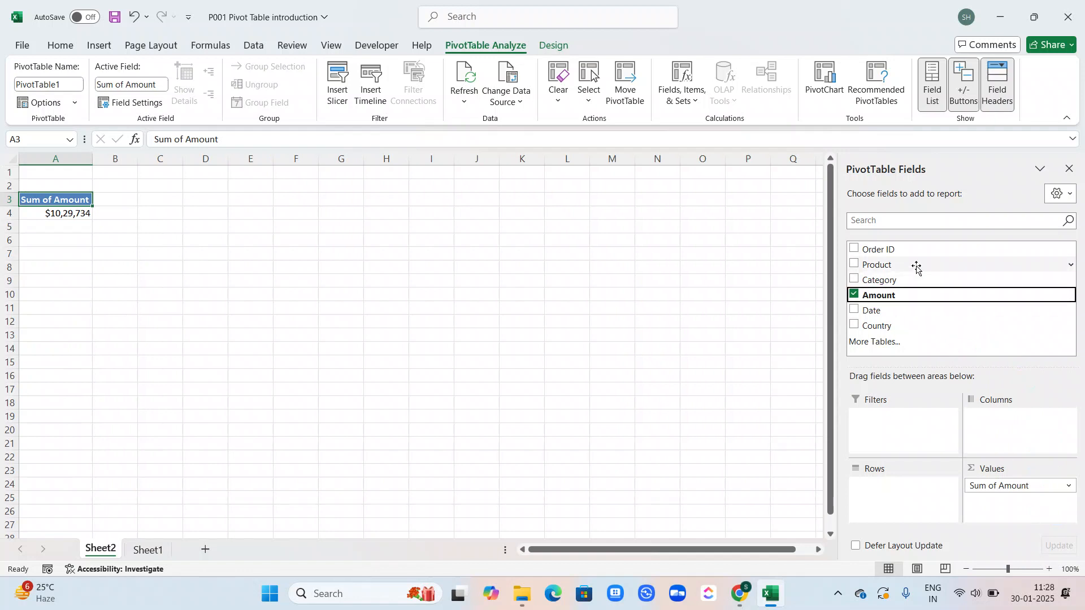
pyautogui.moveTo(904, 280); pyautogui.dragTo(876, 479)
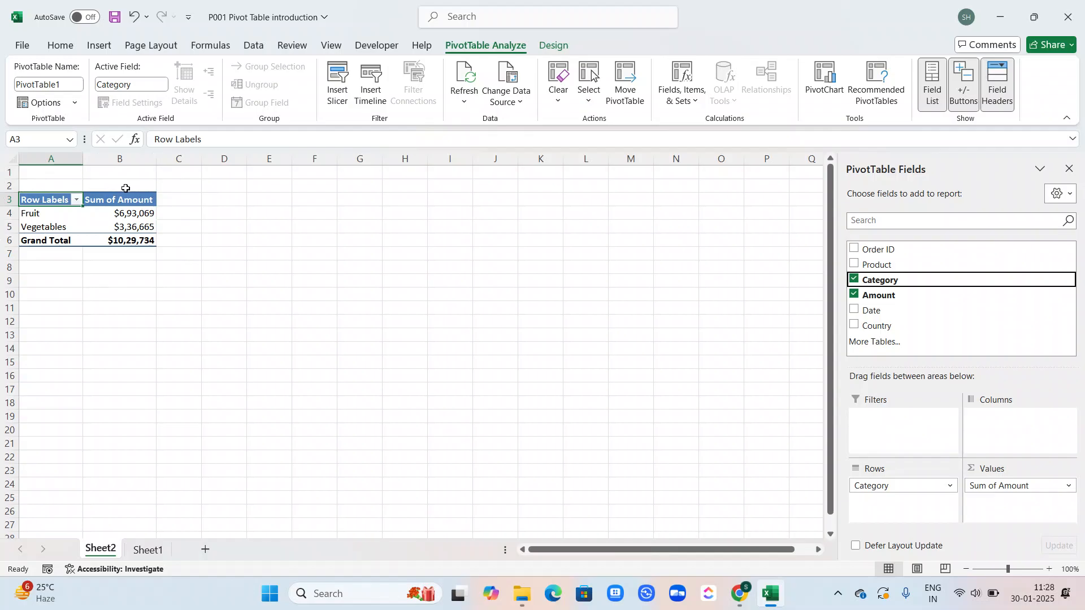
pyautogui.moveTo(858, 267); pyautogui.dragTo(886, 502)
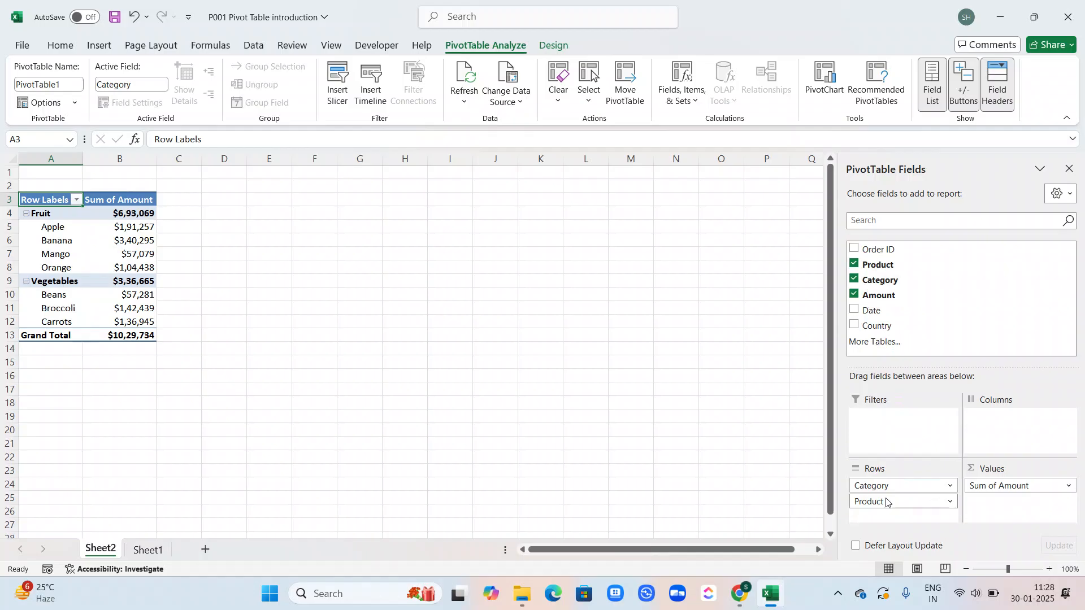
# Step: Add Country as a report filter and add Date to the rows beneath Product
pyautogui.click(856, 326)
pyautogui.moveTo(856, 331); pyautogui.dragTo(883, 432)
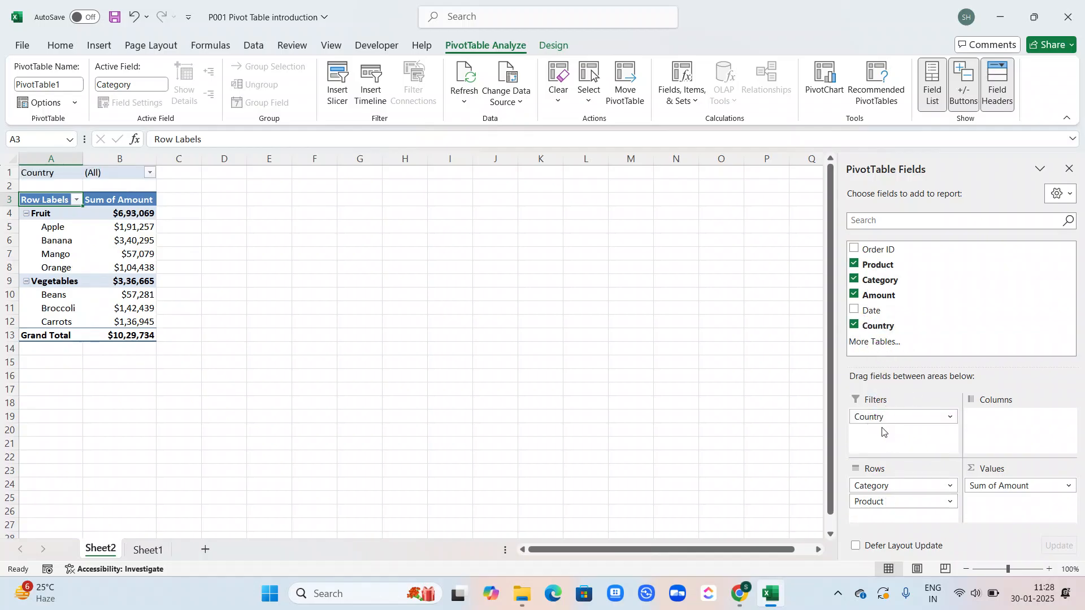
pyautogui.click(855, 313)
pyautogui.moveTo(855, 314); pyautogui.dragTo(879, 514)
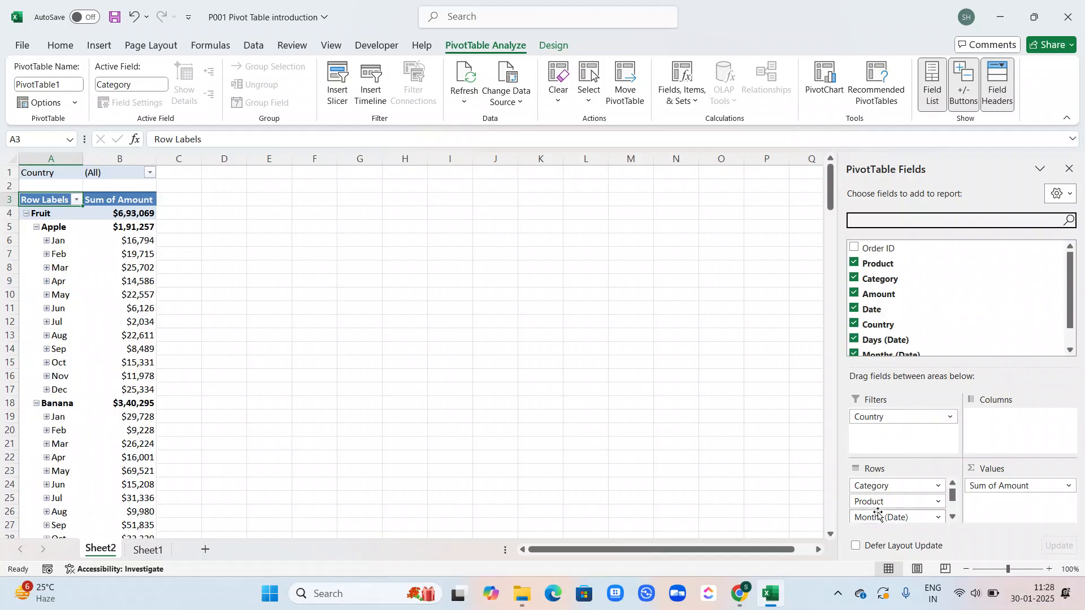
# Step: Add Order ID as a second report filter beneath Country
pyautogui.scroll(-1, 908, 311)
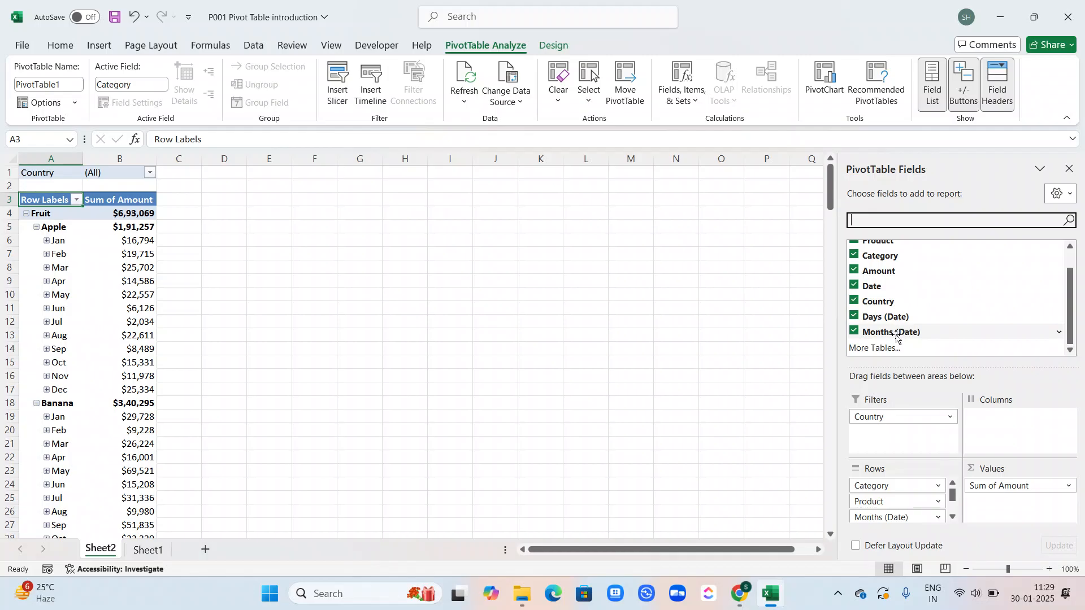
pyautogui.scroll(1, 912, 274)
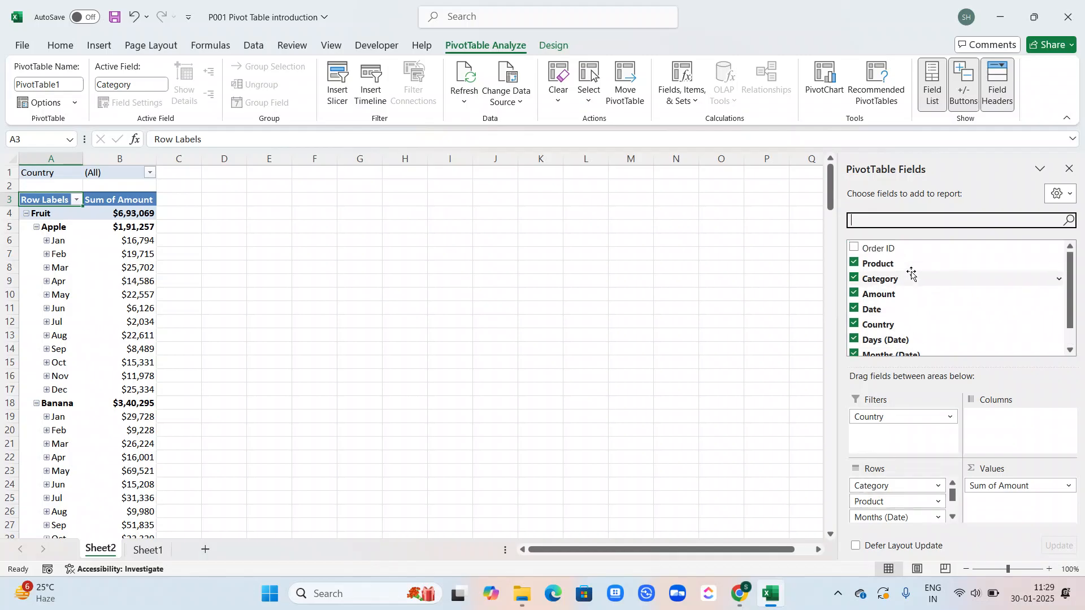
pyautogui.click(852, 249)
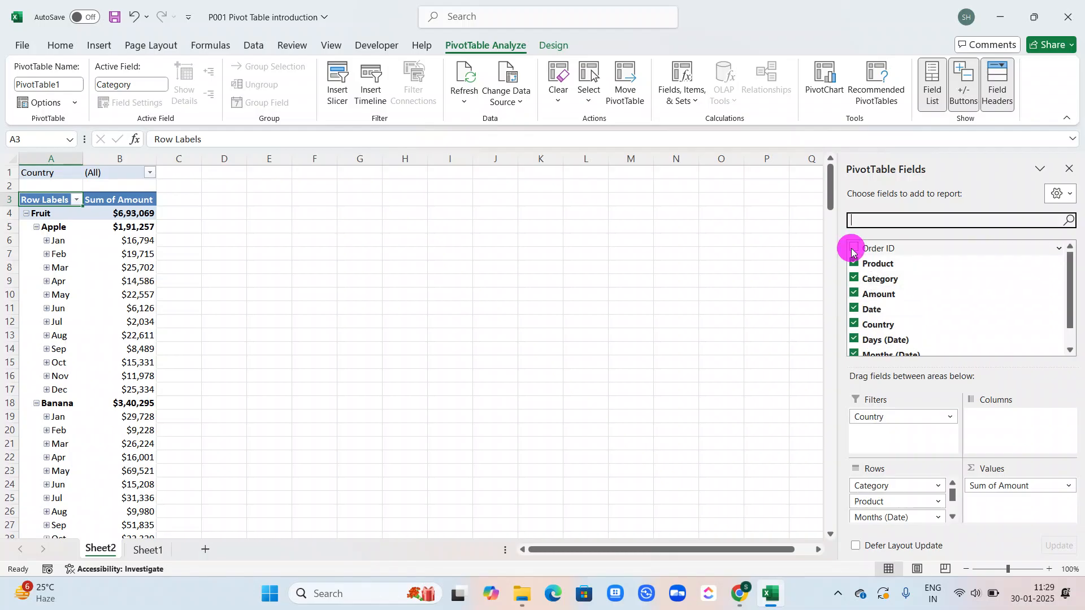
pyautogui.moveTo(852, 251); pyautogui.dragTo(891, 434)
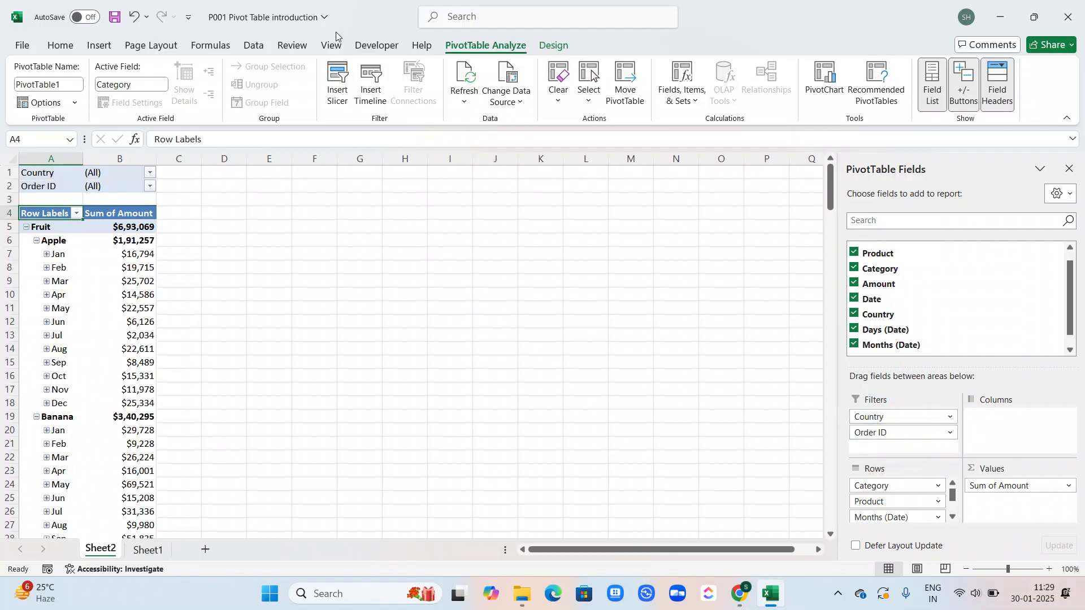
# Step: Examine the choices offered by the Country and Order ID report filters and look through the PivotTable's rows and fields
pyautogui.click(48, 171)
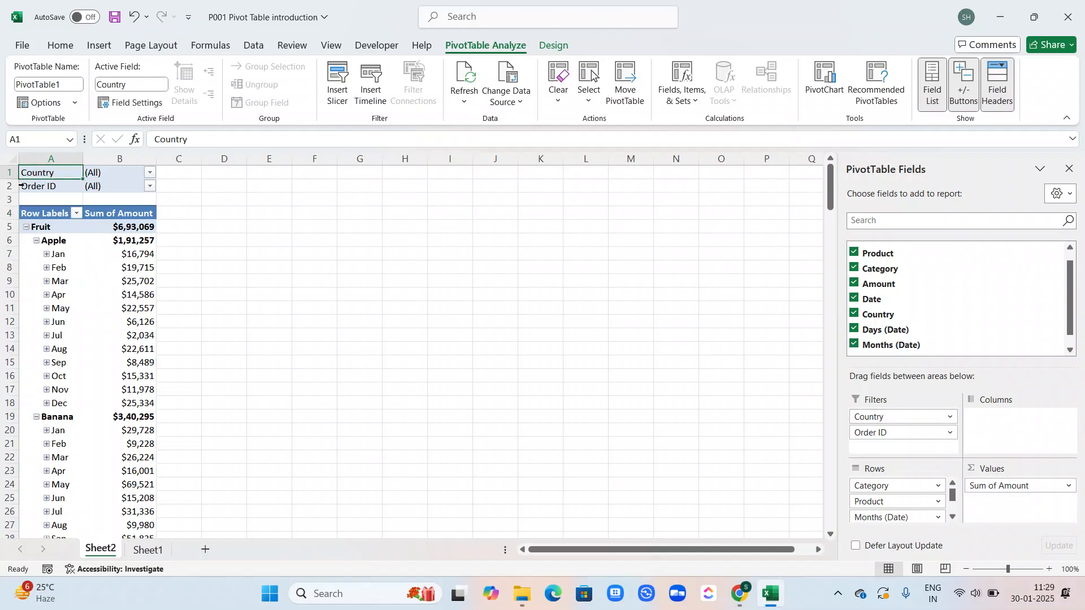
pyautogui.click(151, 172)
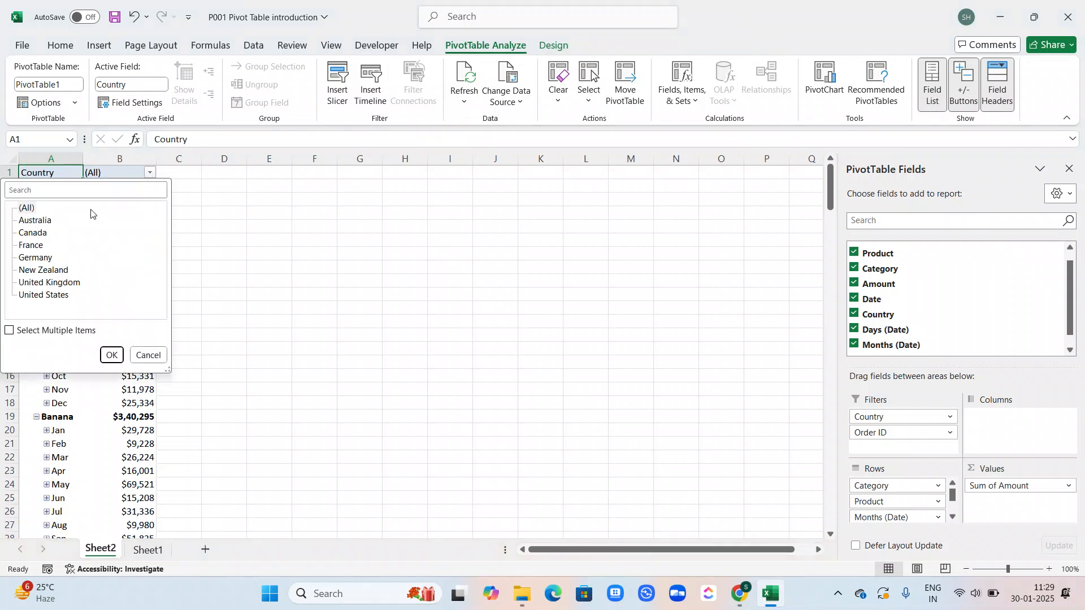
pyautogui.click(252, 246)
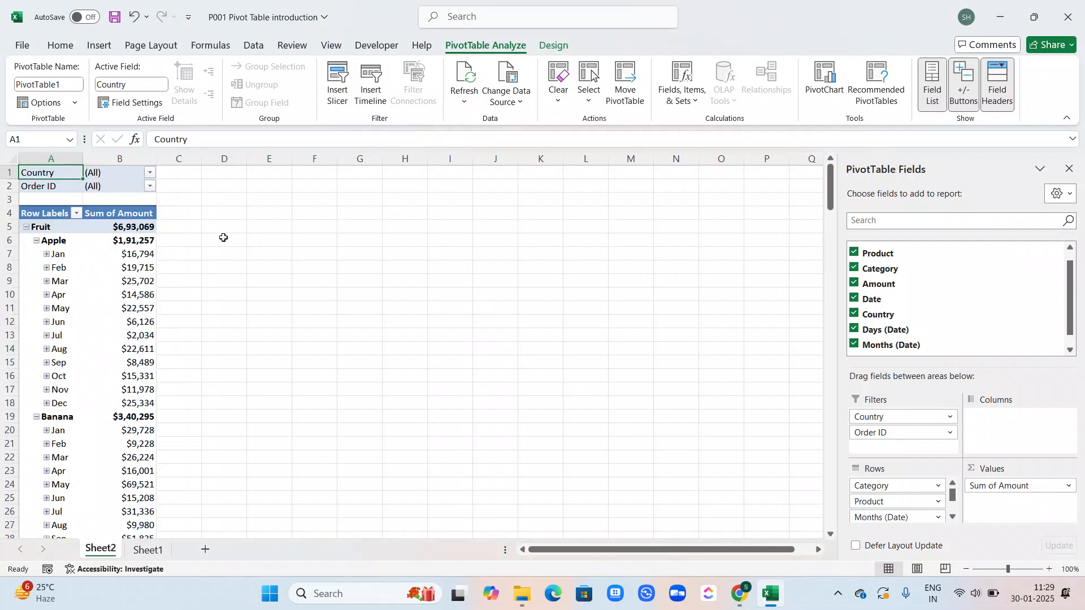
pyautogui.click(146, 188)
pyautogui.click(149, 186)
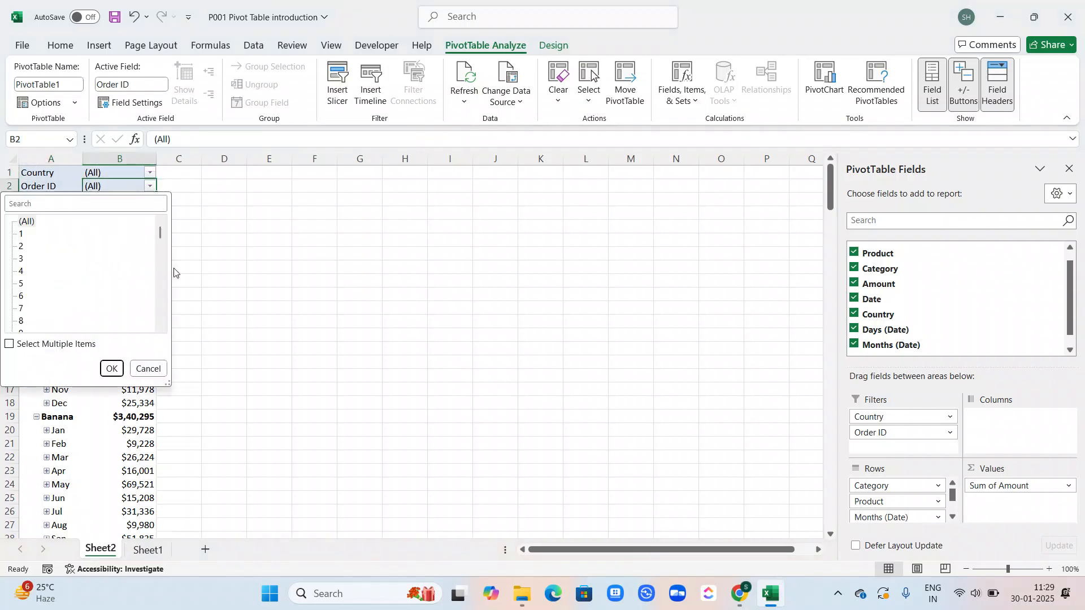
pyautogui.click(280, 219)
pyautogui.scroll(-2, 281, 219)
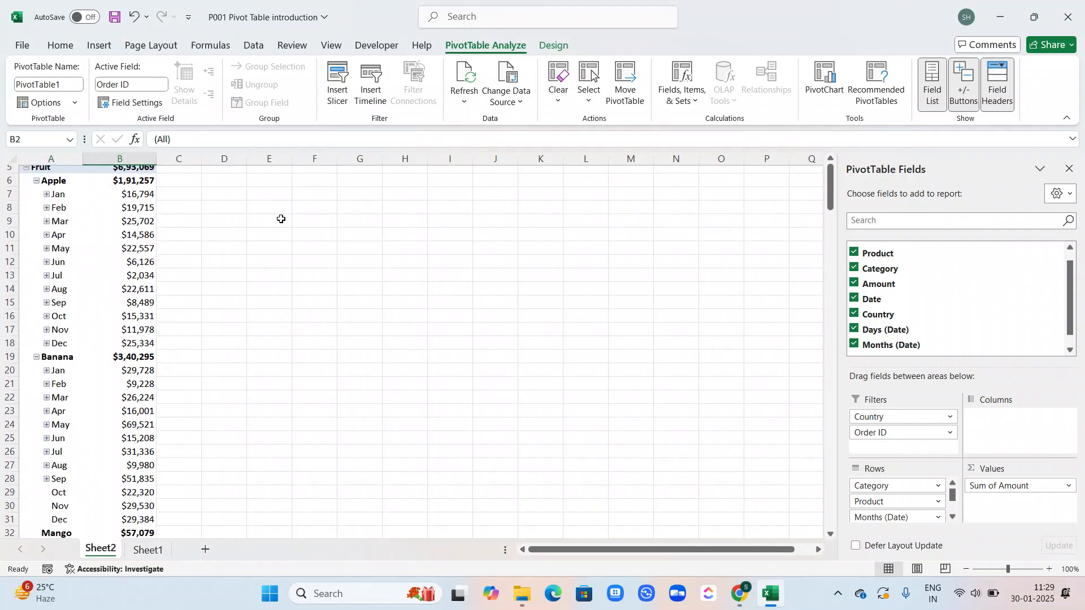
pyautogui.scroll(2, 281, 219)
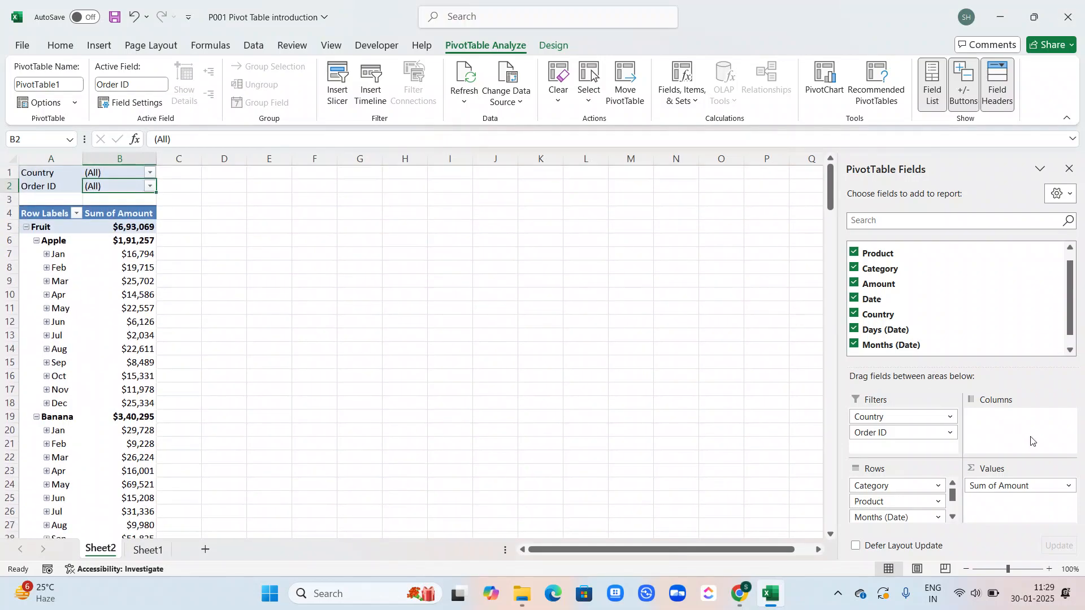
pyautogui.scroll(-1, 964, 281)
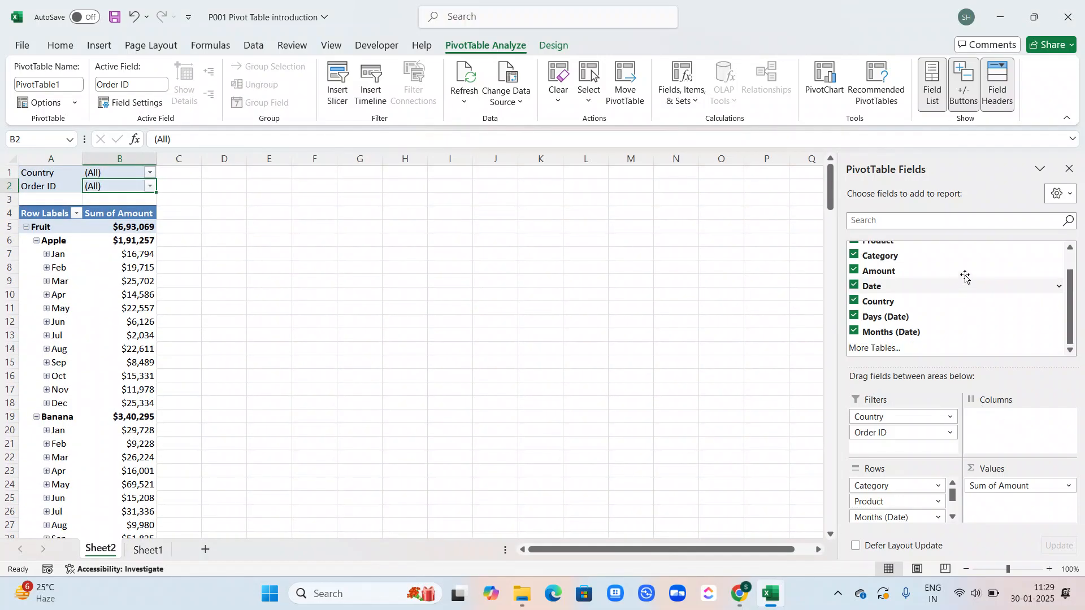
# Step: Close the PivotTable field list, and expand and collapse the Jan and Feb rows under Apple
pyautogui.click(1068, 170)
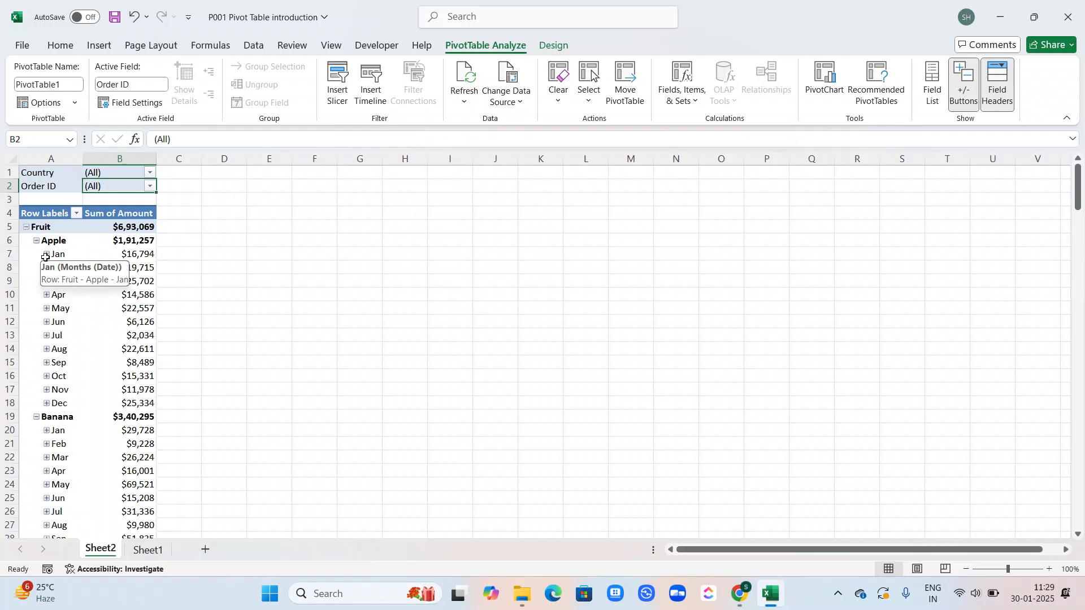
pyautogui.click(47, 255)
pyautogui.click(46, 255)
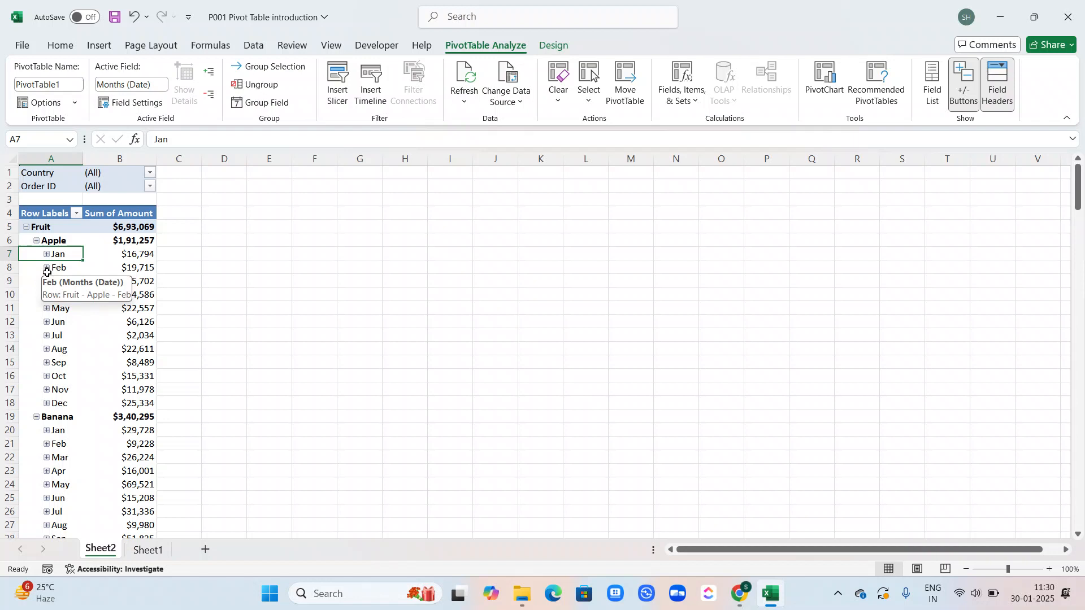
pyautogui.click(46, 272)
pyautogui.click(47, 272)
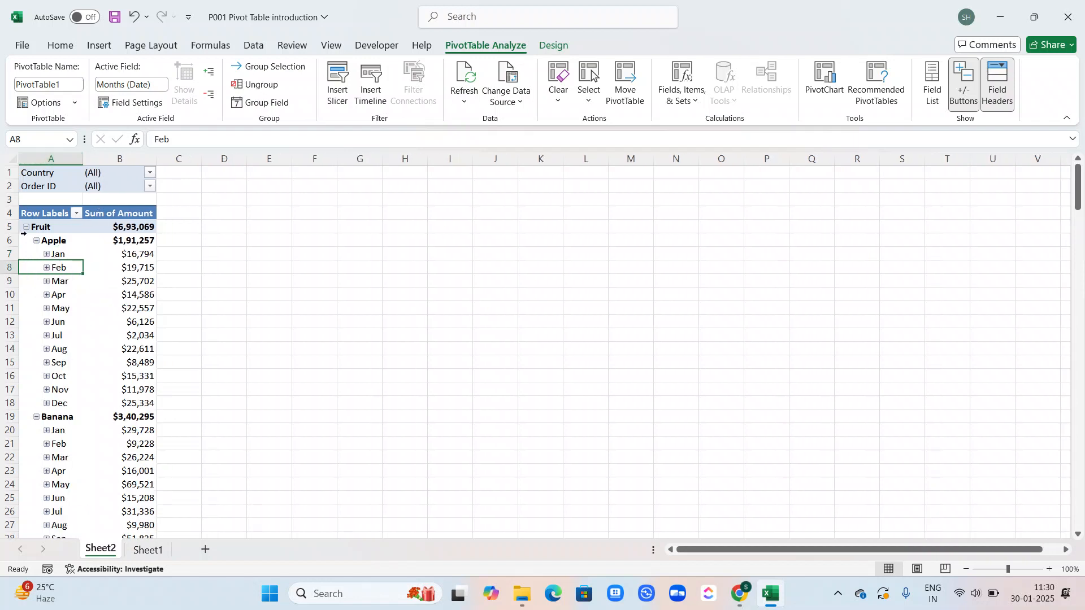
# Step: Review the PivotTable Options layout and format settings with a PivotTable value cell selected, and close them without changes
pyautogui.click(97, 46)
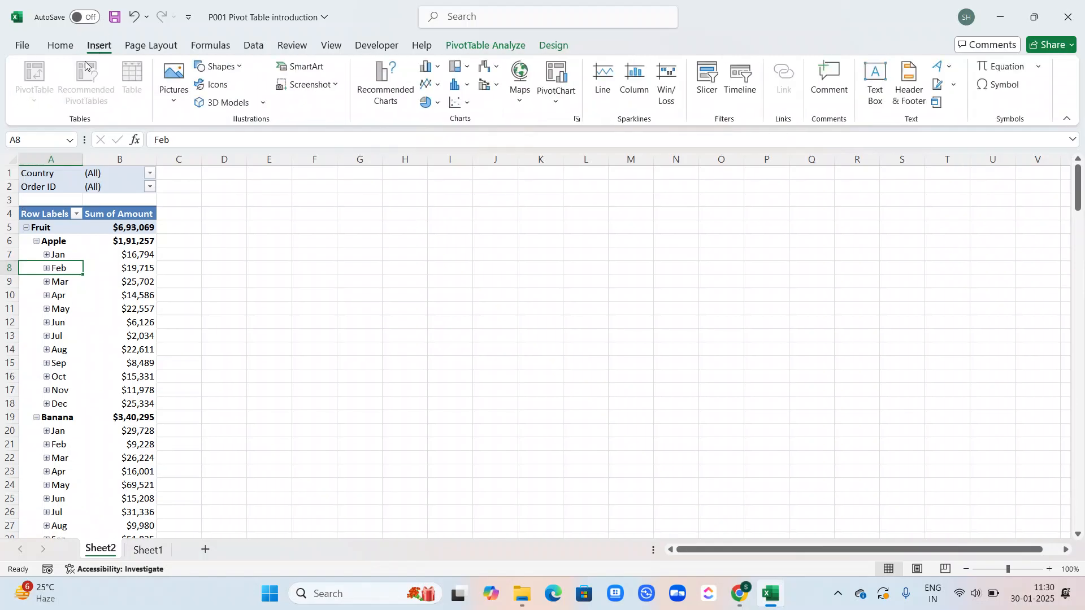
pyautogui.click(61, 46)
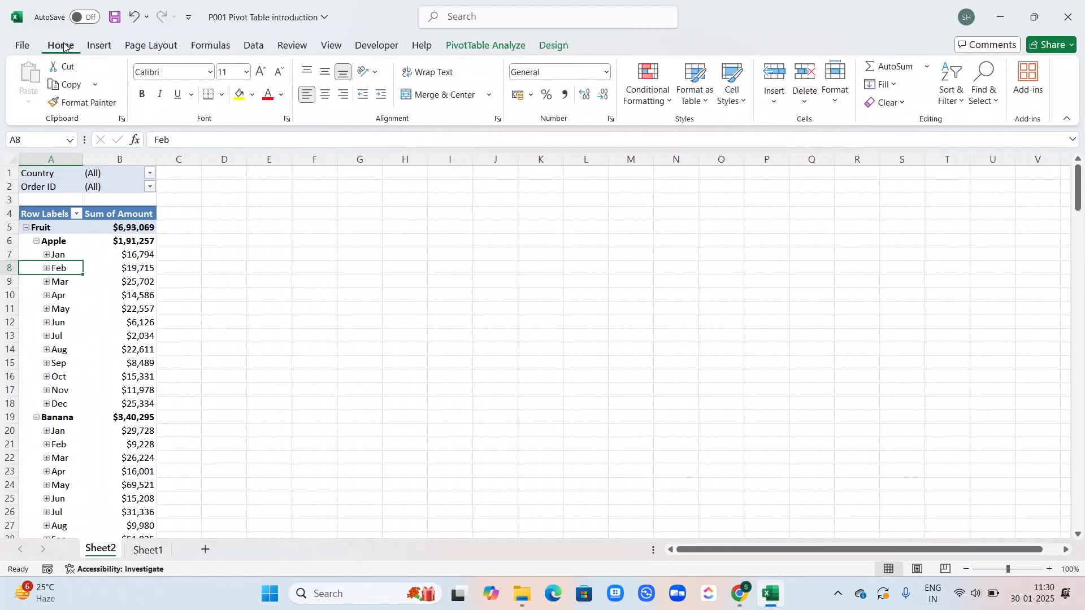
pyautogui.click(89, 266)
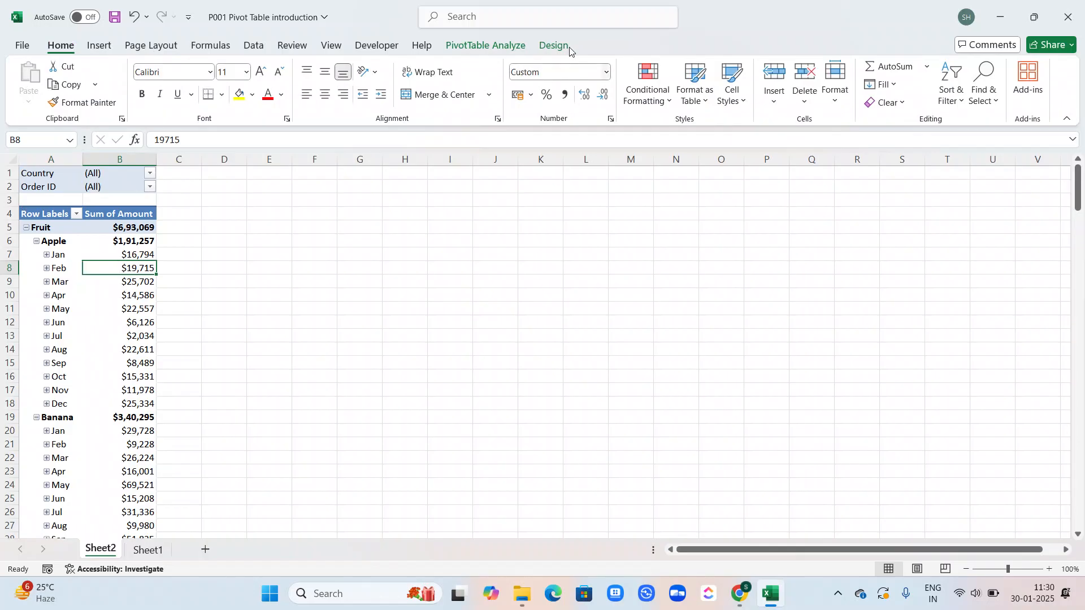
pyautogui.click(498, 45)
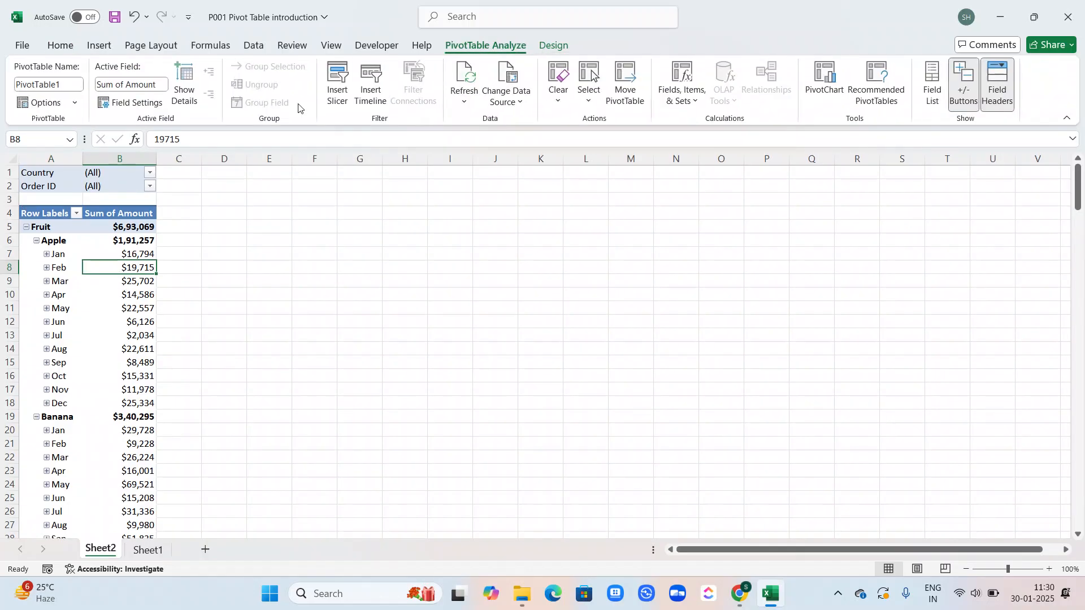
pyautogui.click(70, 106)
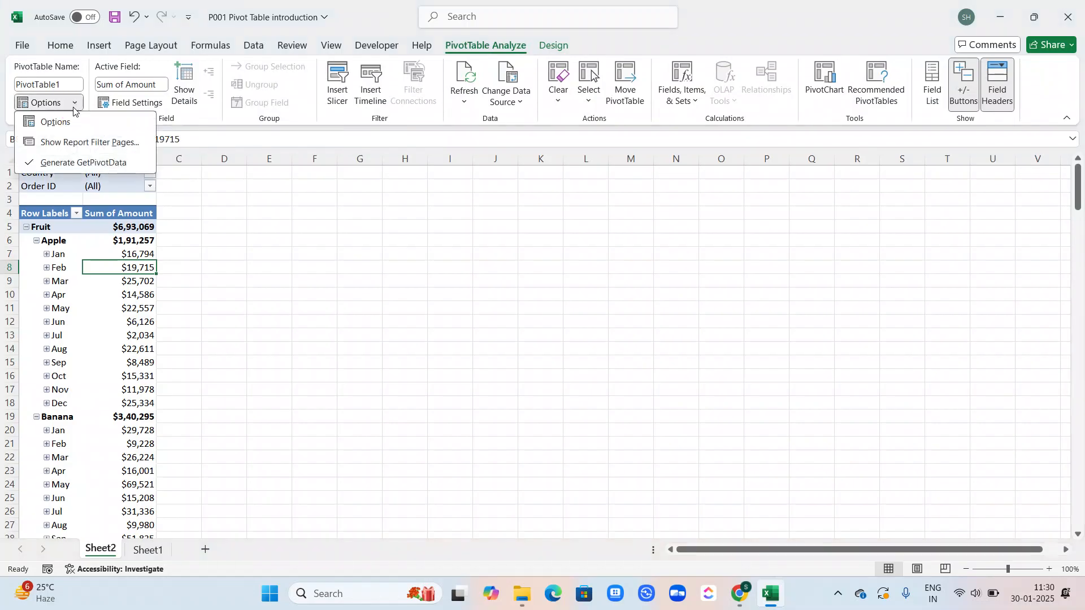
pyautogui.click(80, 117)
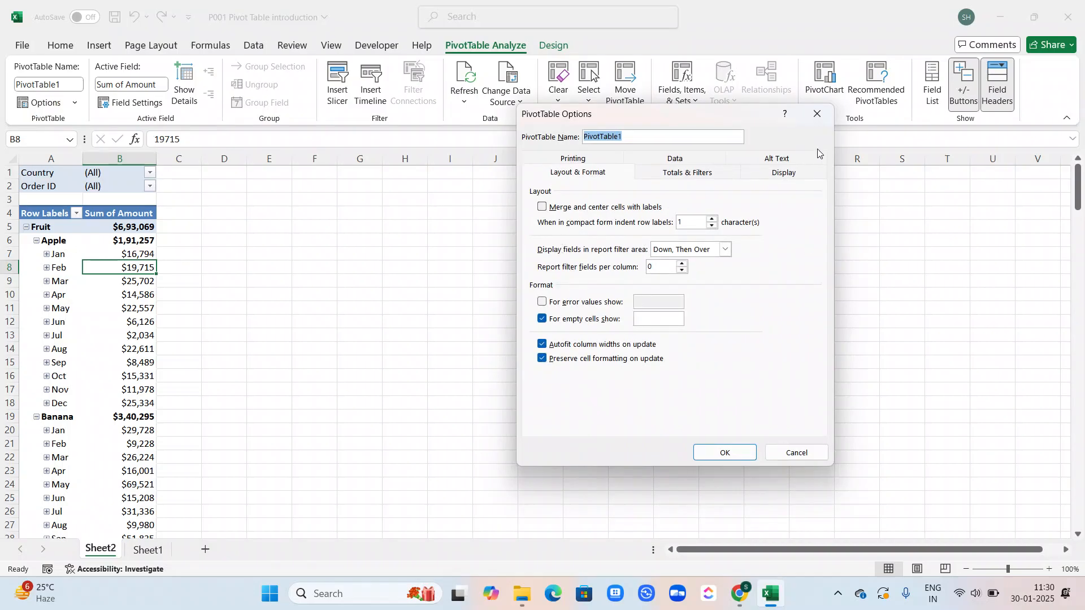
pyautogui.click(817, 120)
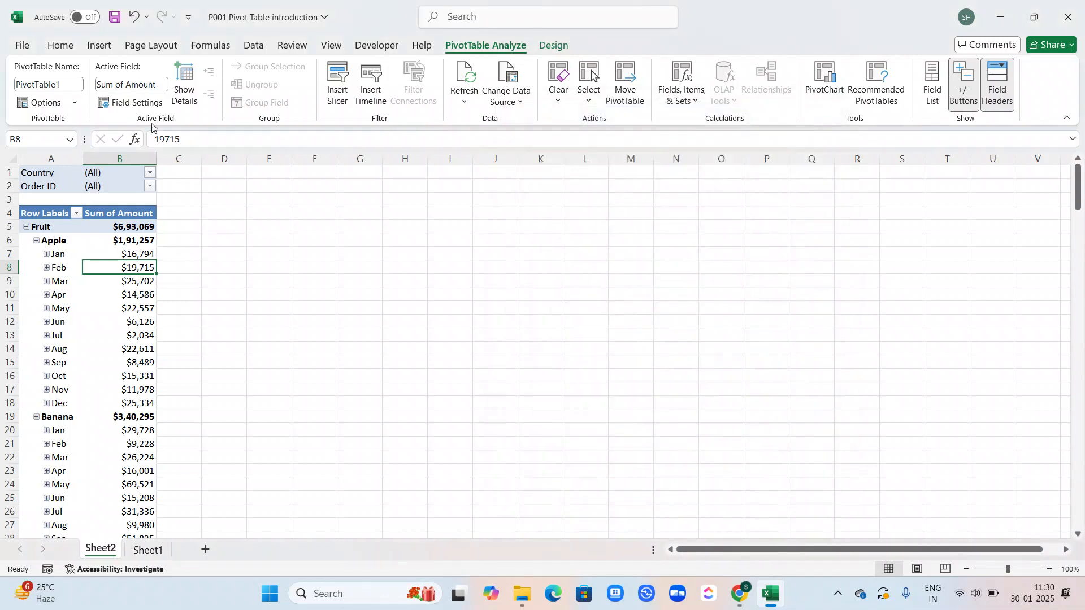
# Step: Show the source records behind Apple's Feb amount on a separate sheet, and undo that detail sheet
pyautogui.click(192, 90)
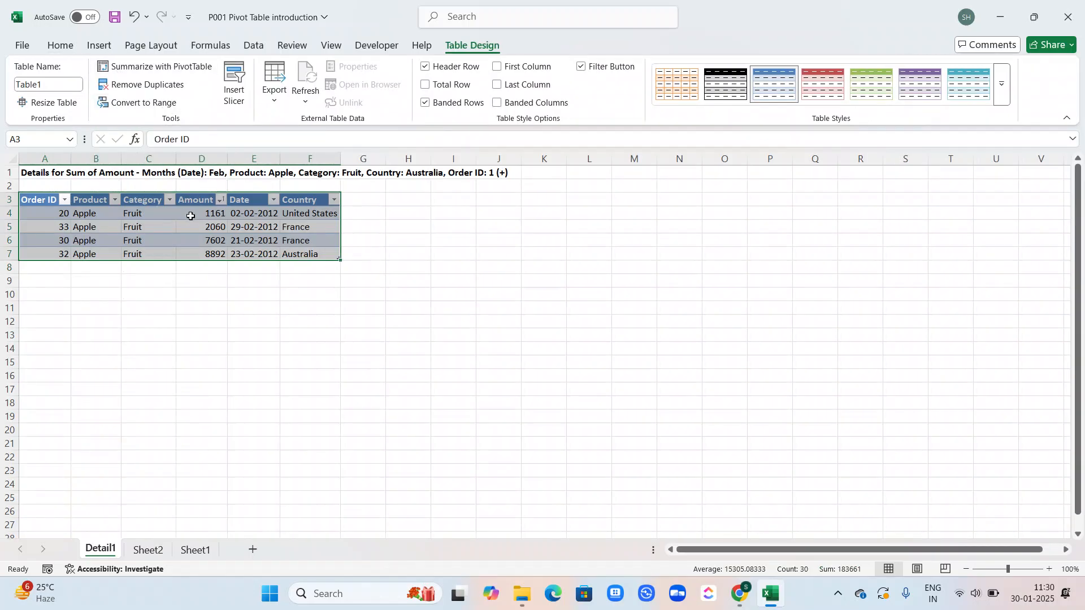
pyautogui.hotkey('ctrl', 'z')
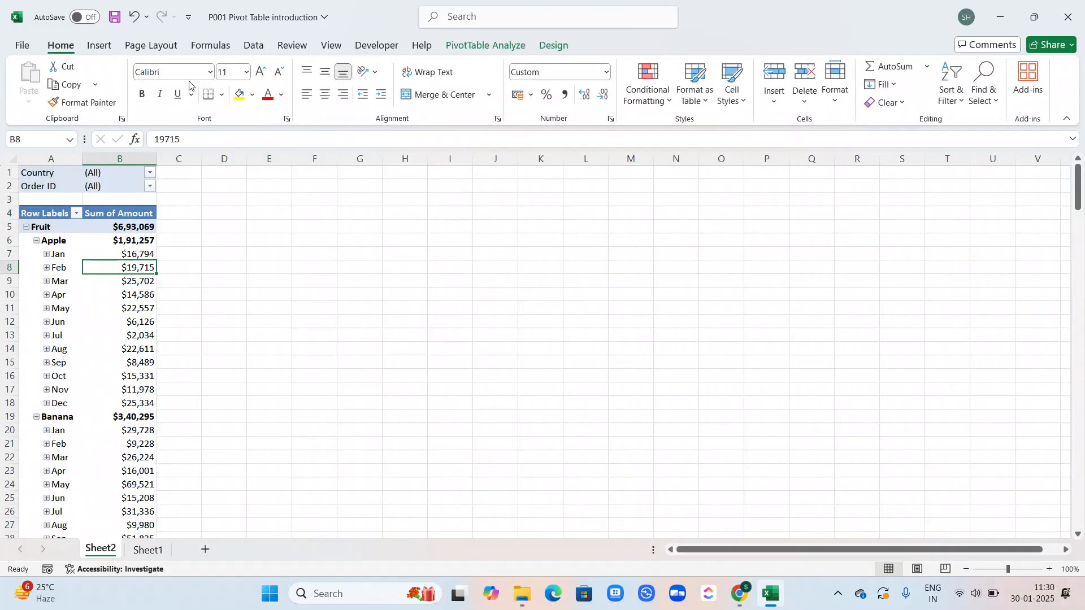
pyautogui.click(507, 51)
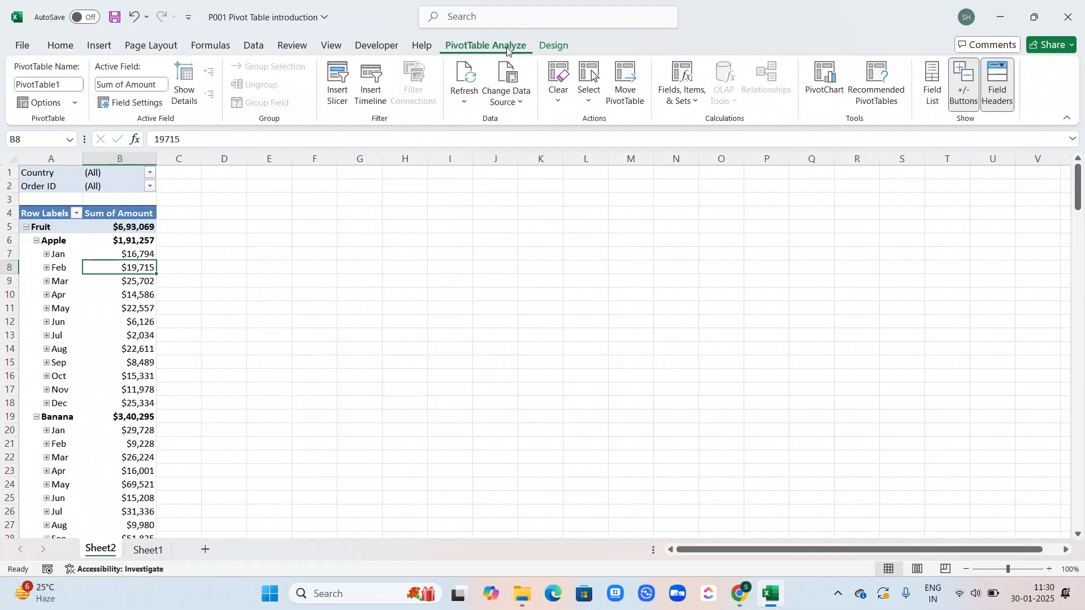
pyautogui.rightClick(190, 88)
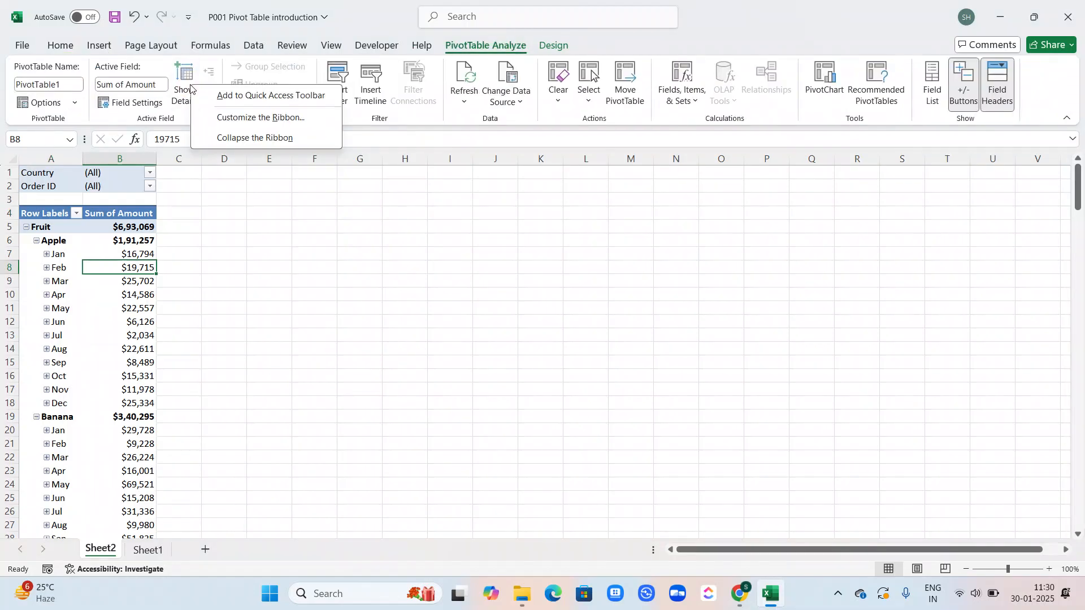
pyautogui.click(220, 121)
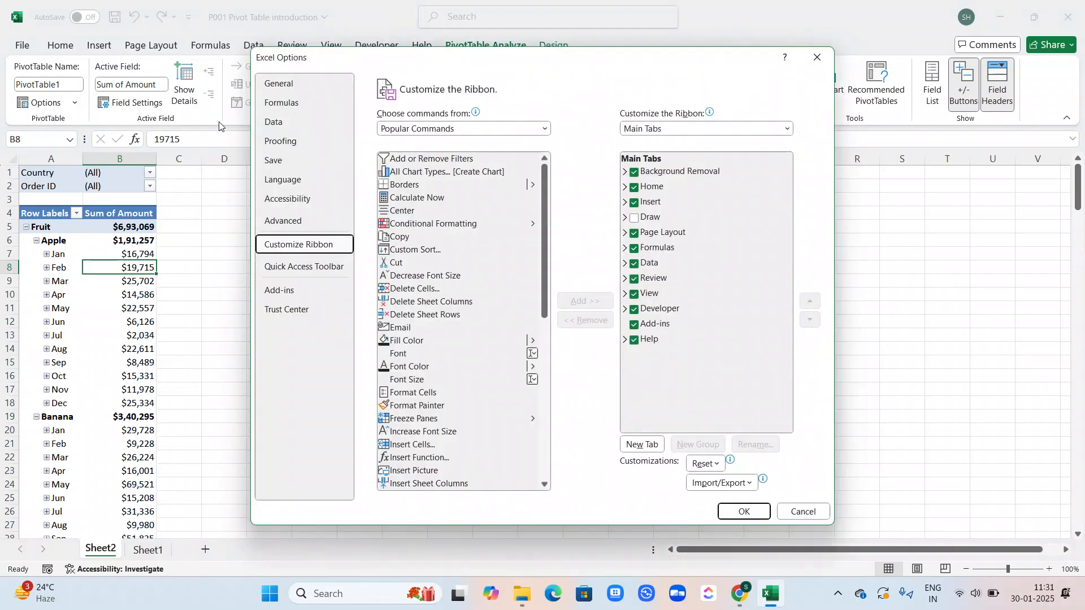
pyautogui.scroll(-5, 541, 365)
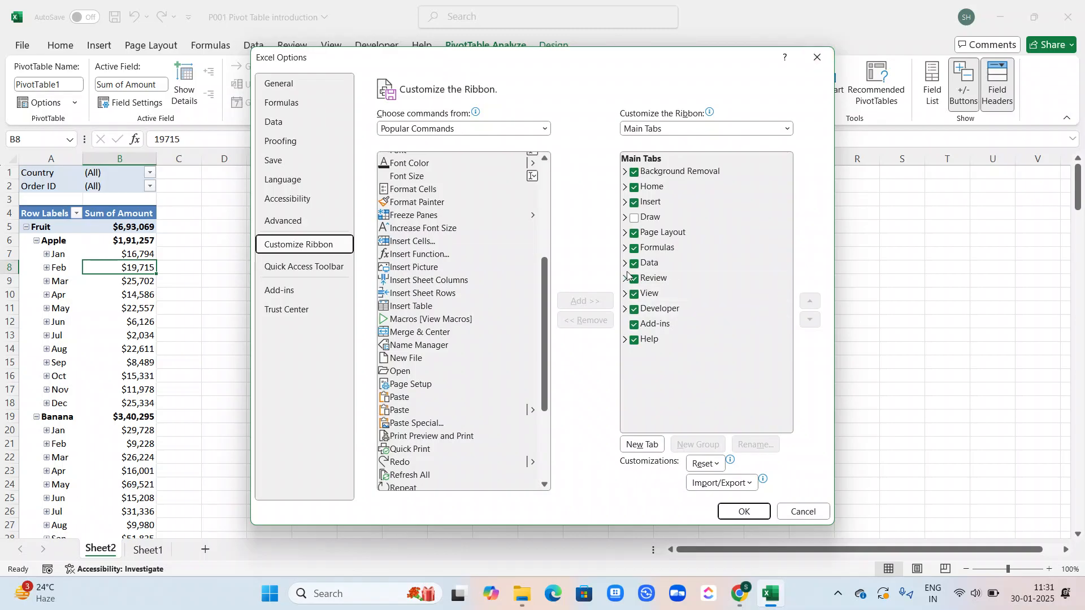
pyautogui.click(817, 57)
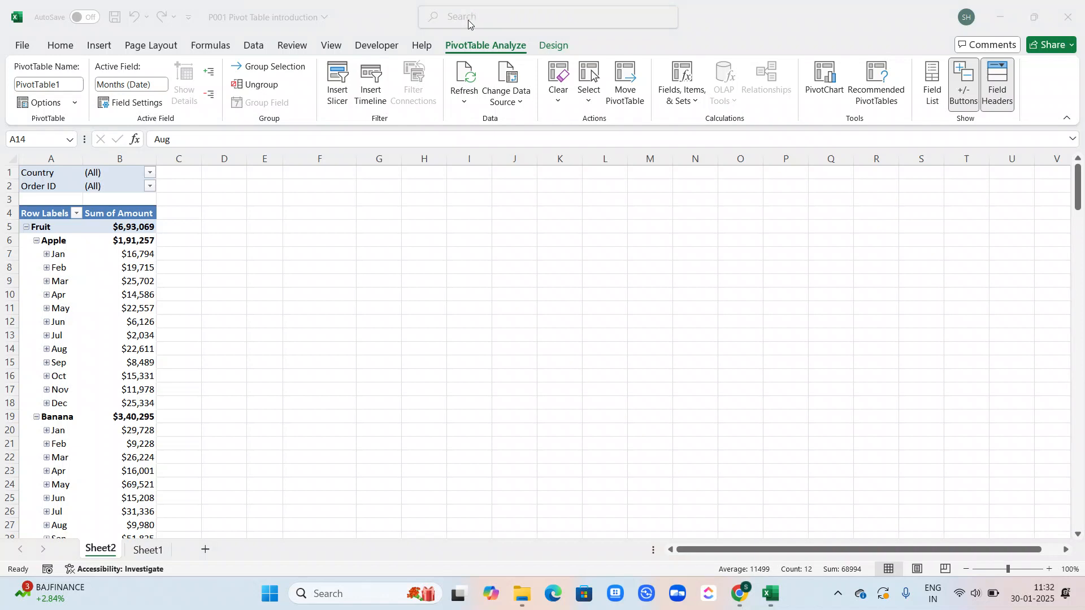
# Step: Insert slicers for the Product, Category and Country fields of the PivotTable
pyautogui.click(338, 93)
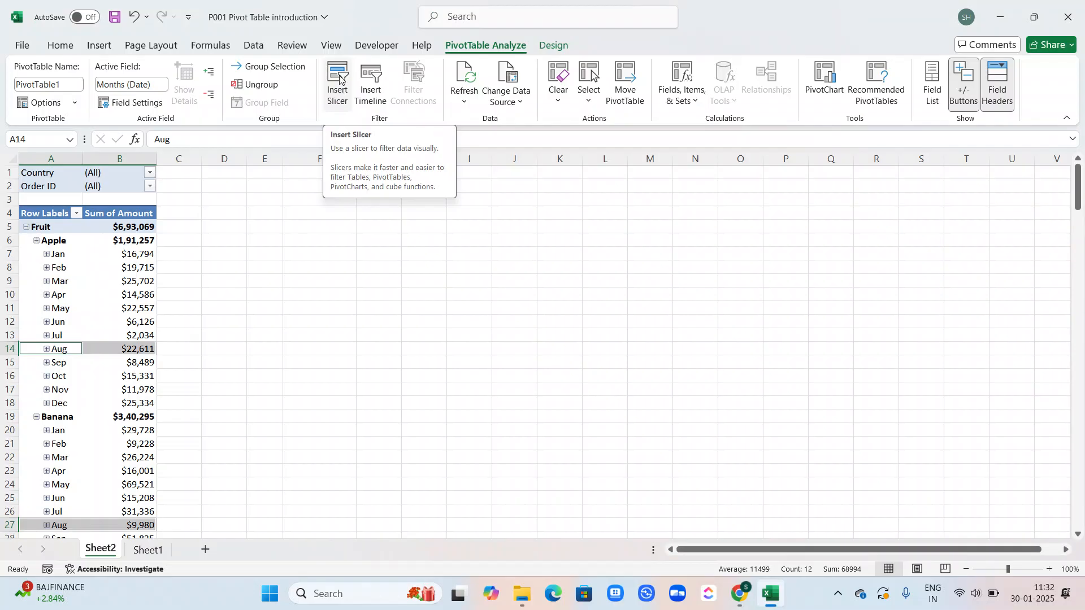
pyautogui.click(340, 77)
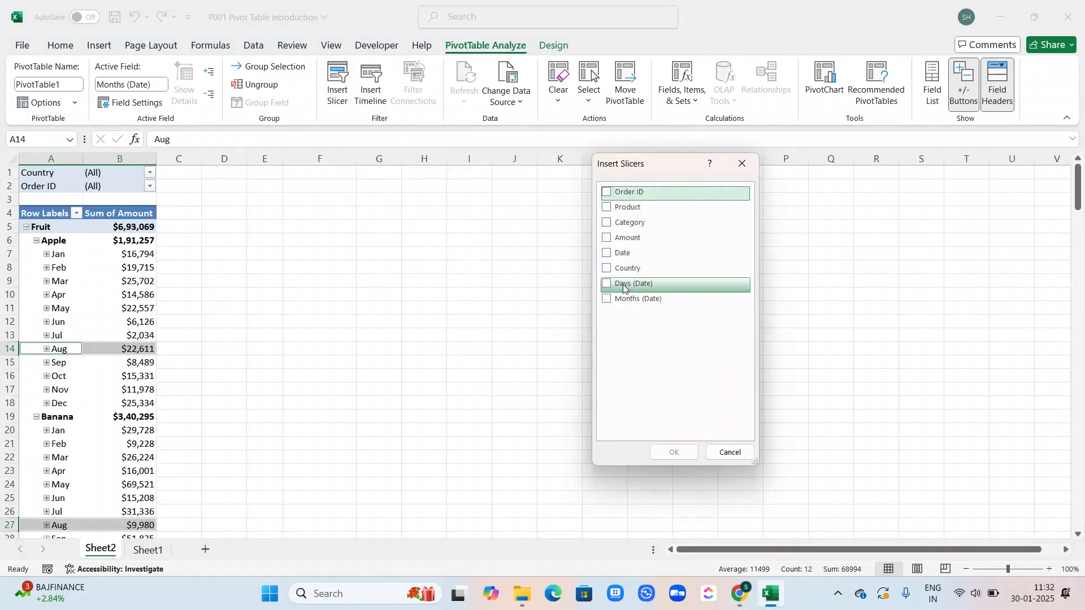
pyautogui.click(609, 222)
pyautogui.click(608, 207)
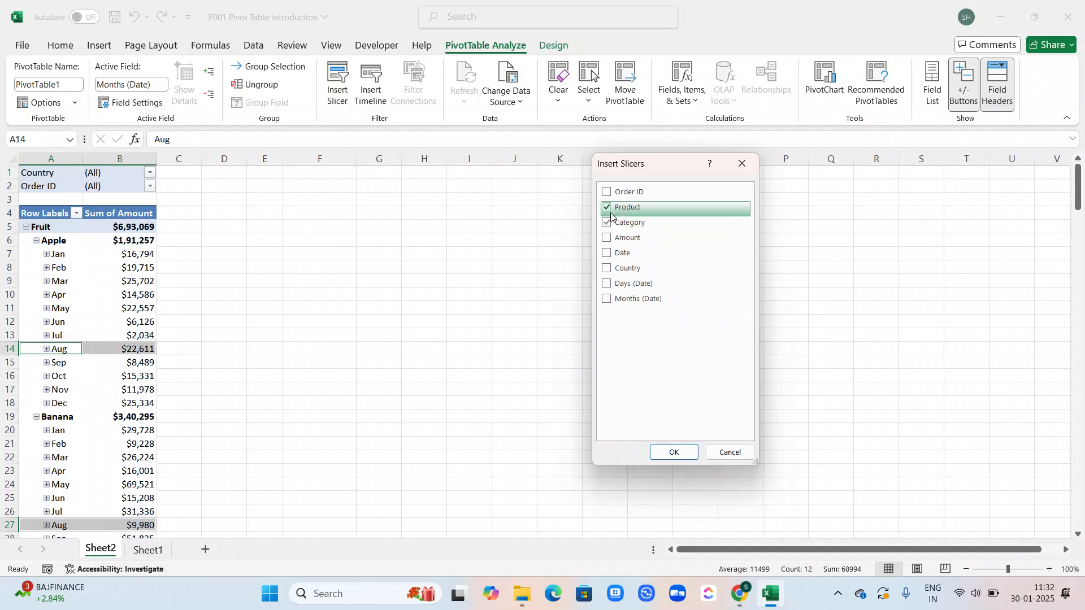
pyautogui.click(612, 276)
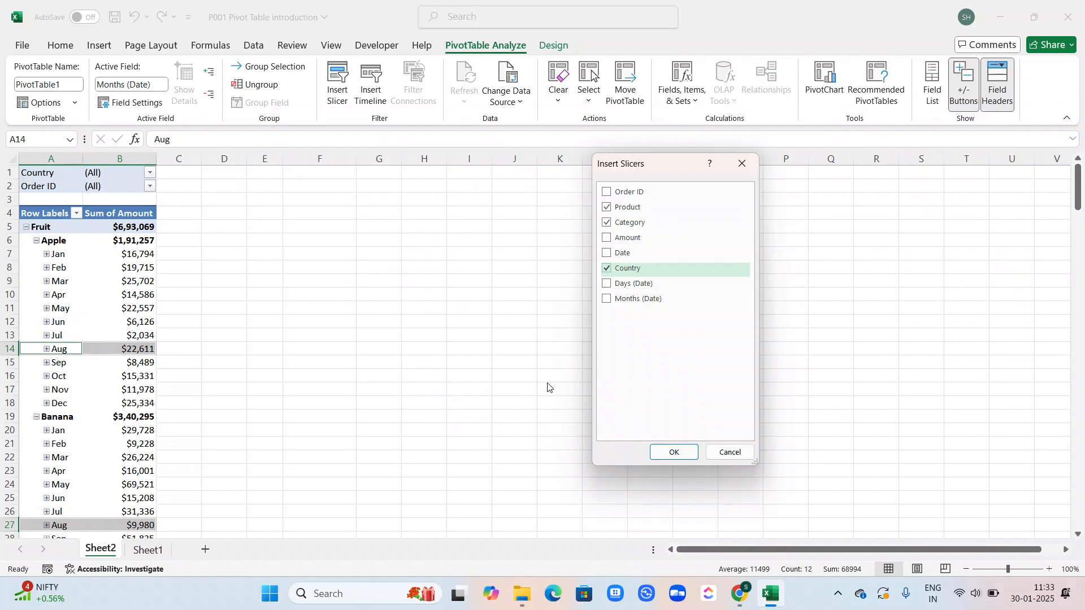
pyautogui.click(672, 452)
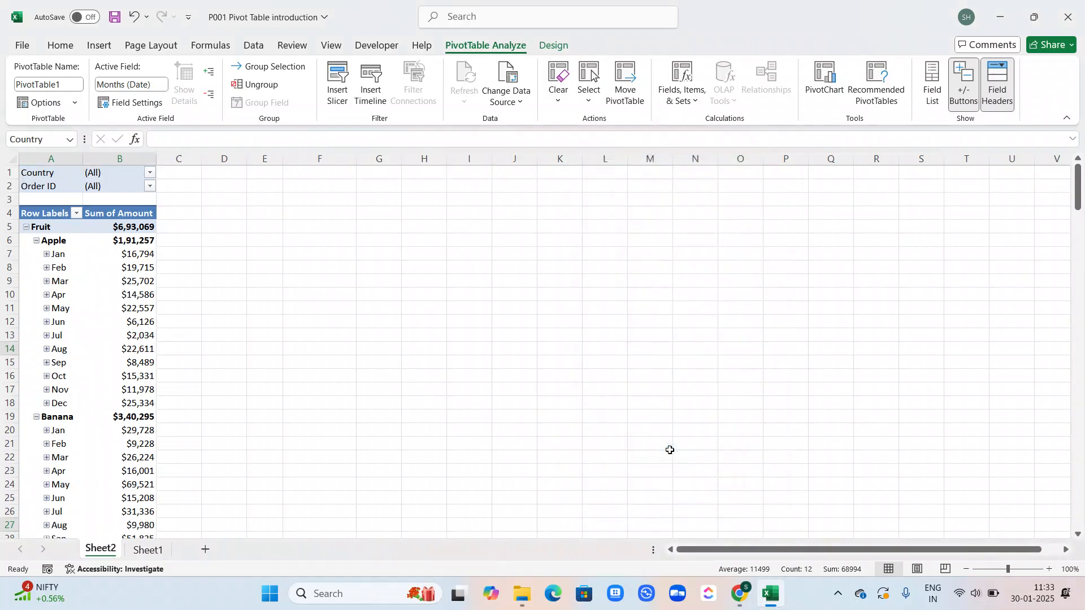
# Step: Separate the overlapping slicers into a side-by-side row beside the PivotTable, ordered Product, Category, Country
pyautogui.moveTo(497, 237); pyautogui.dragTo(309, 234)
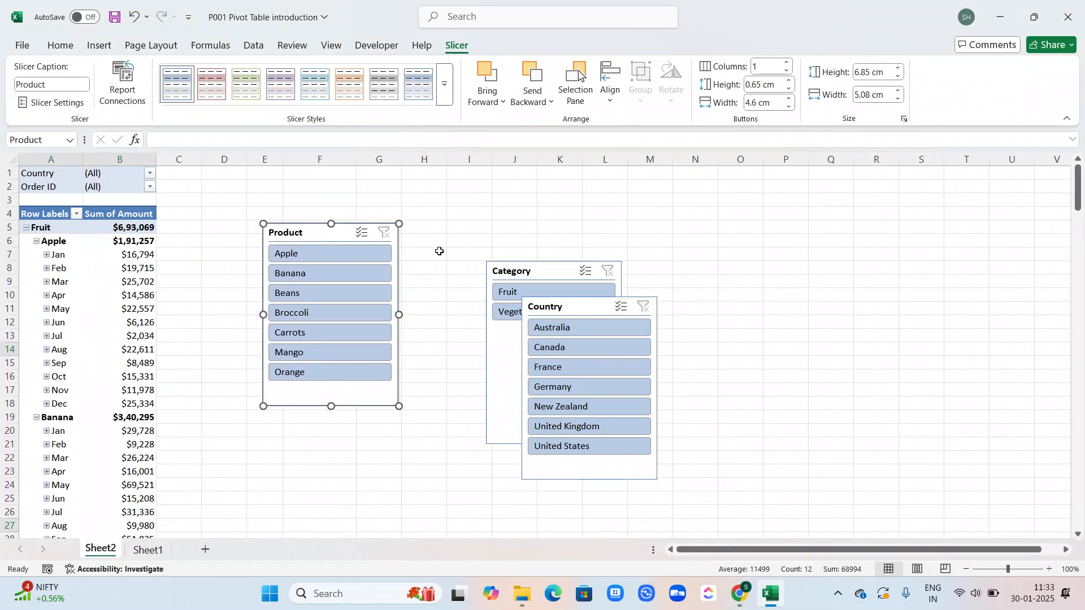
pyautogui.moveTo(565, 270); pyautogui.dragTo(487, 231)
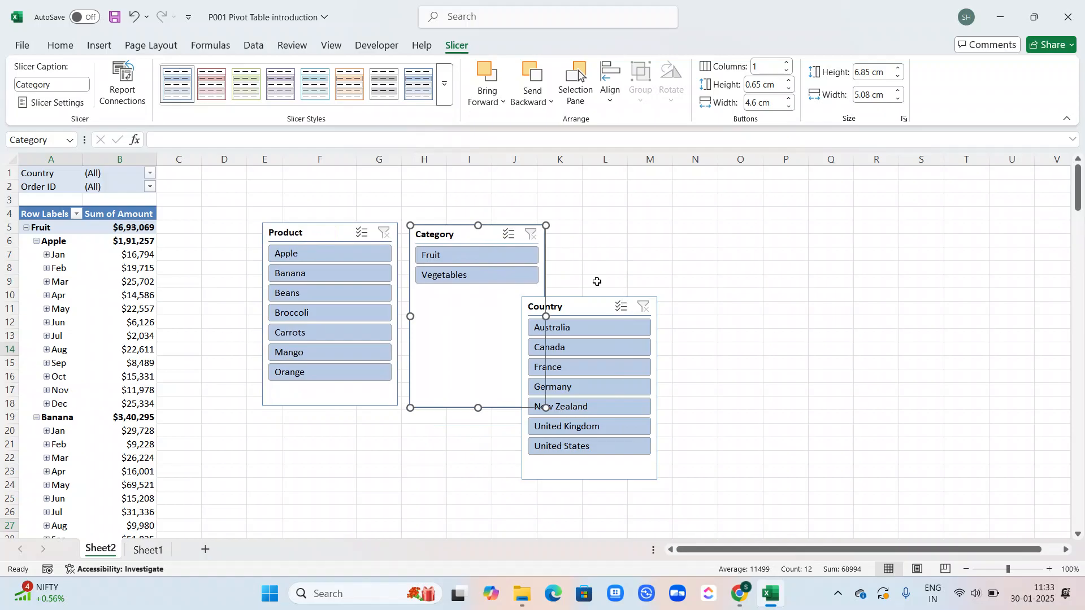
pyautogui.moveTo(584, 305); pyautogui.dragTo(615, 236)
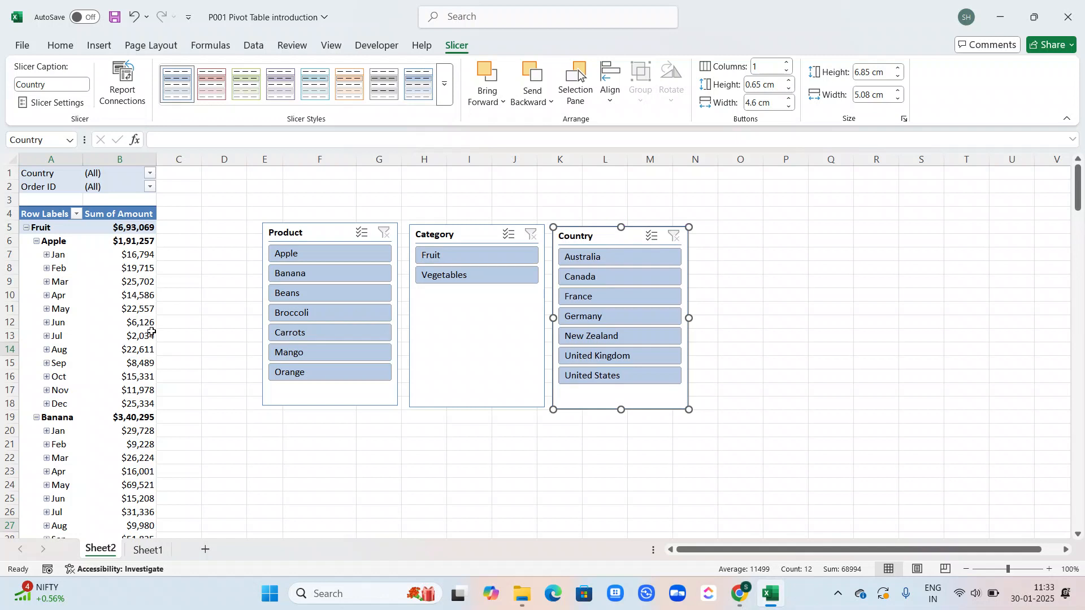
pyautogui.click(197, 284)
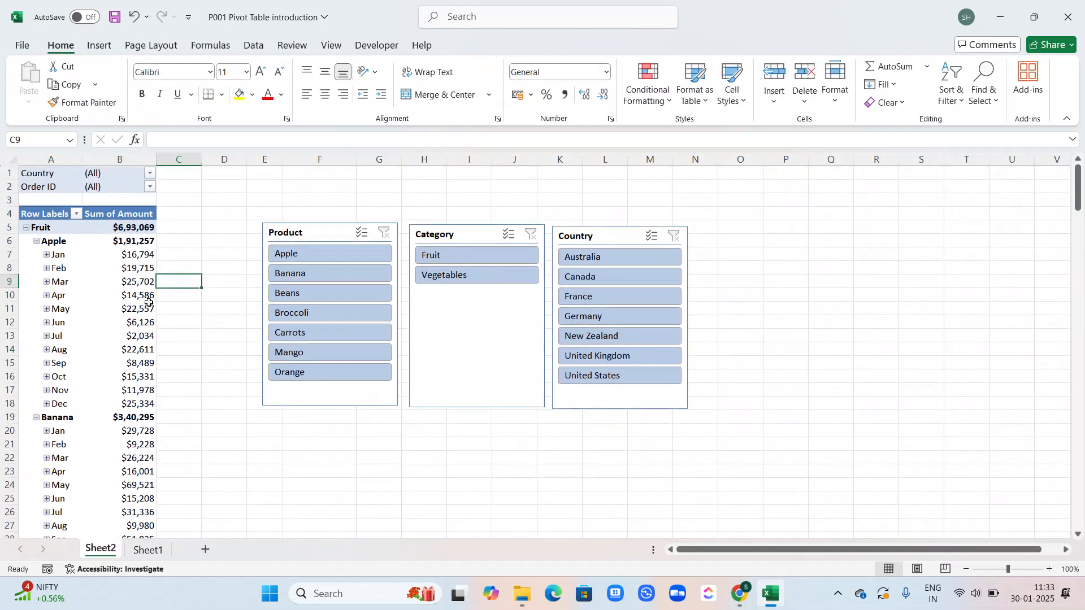
# Step: Move the slicers farther from the PivotTable, side by side across columns J to S in the order Category, Country, Product
pyautogui.click(345, 231)
pyautogui.moveTo(345, 232); pyautogui.dragTo(891, 234)
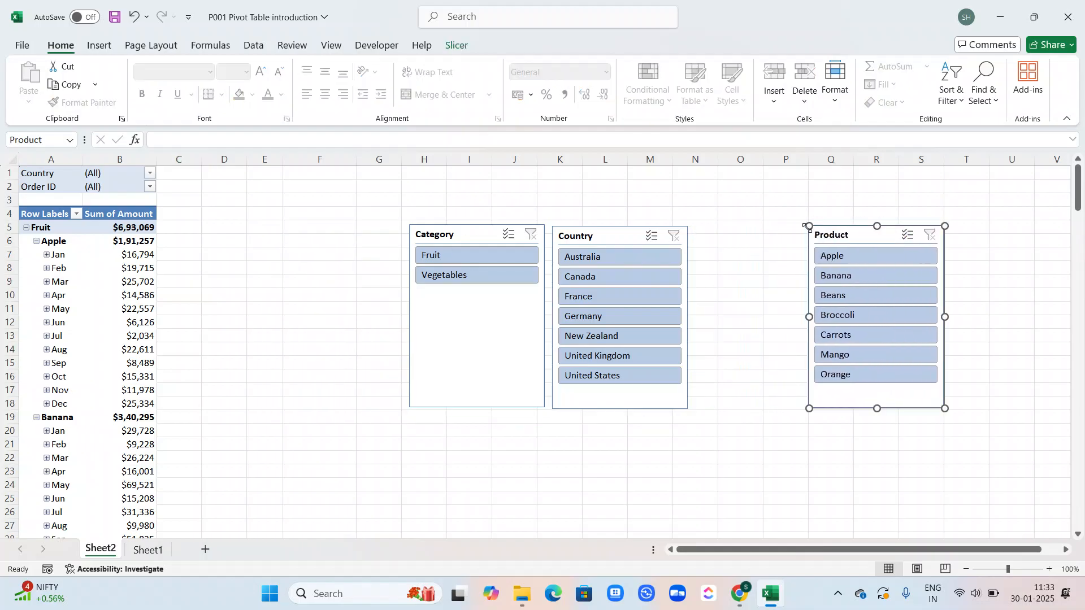
pyautogui.moveTo(624, 235); pyautogui.dragTo(722, 237)
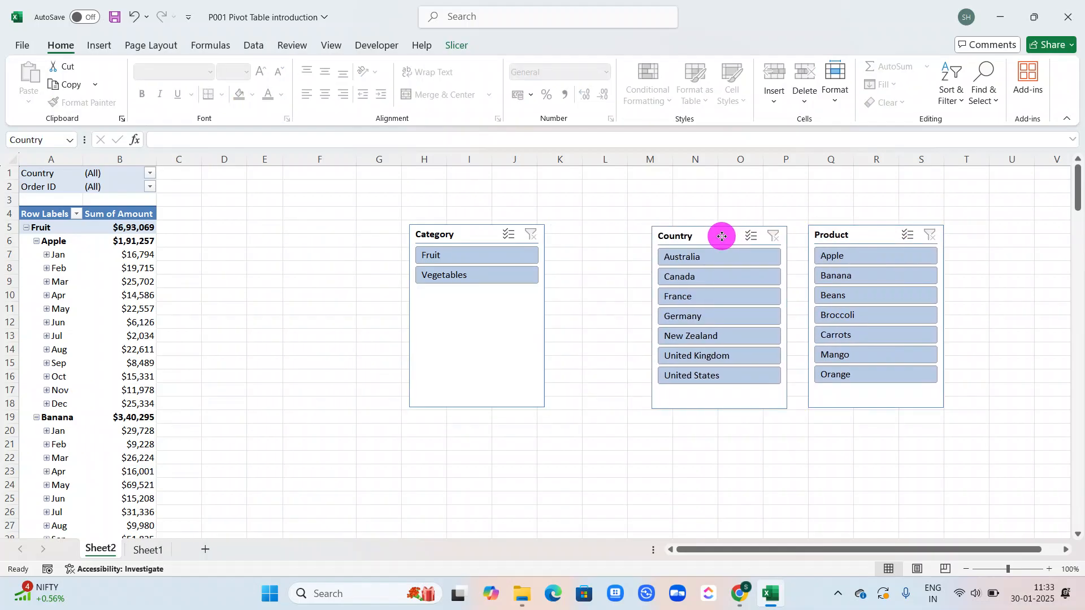
pyautogui.moveTo(488, 237); pyautogui.dragTo(573, 236)
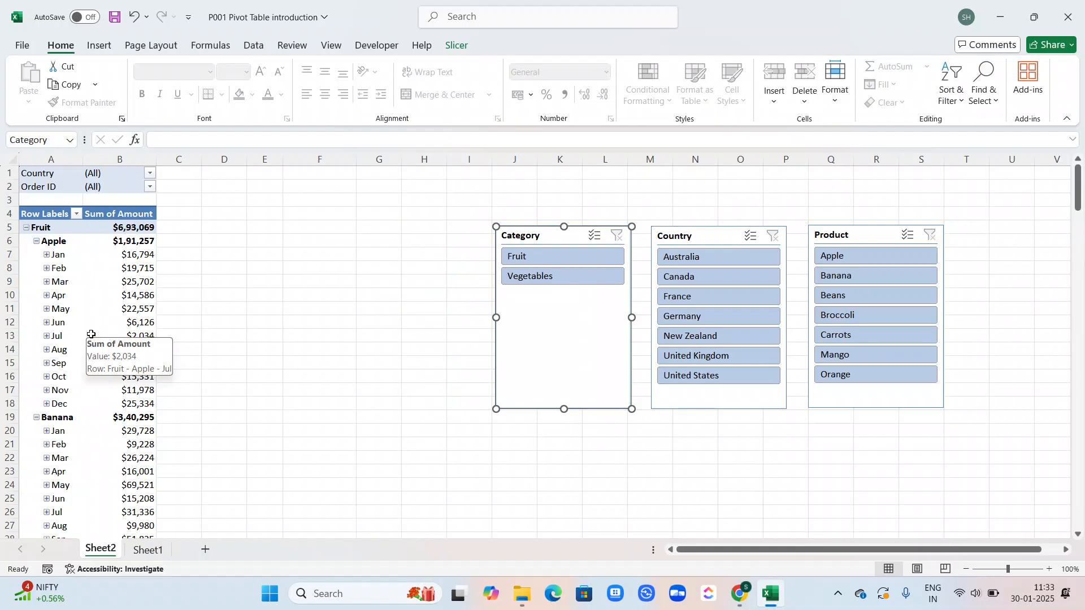
# Step: Apply the Compact Form report layout to the PivotTable
pyautogui.click(135, 296)
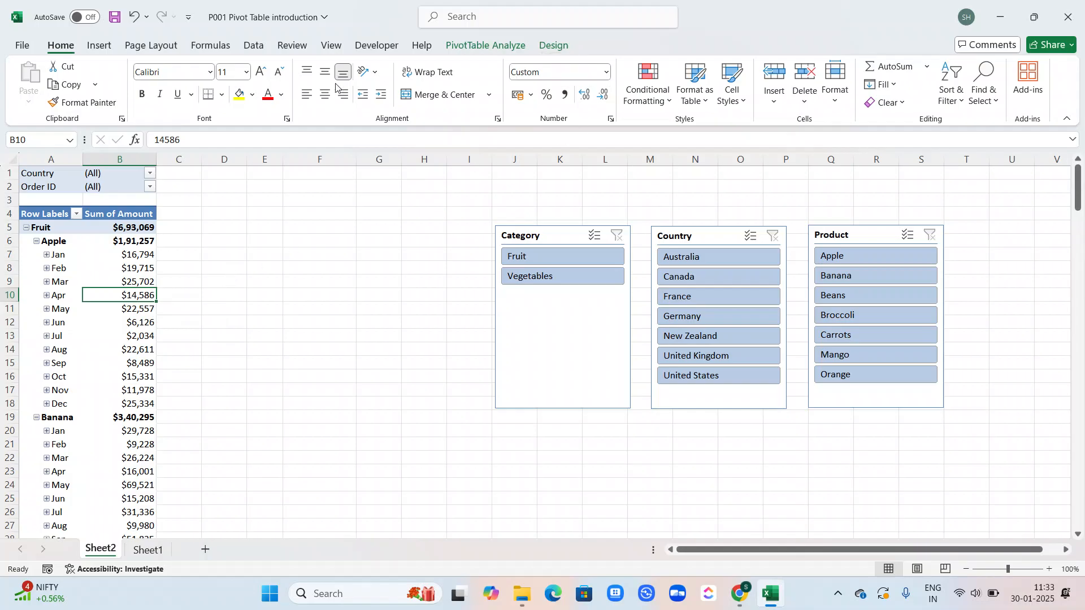
pyautogui.click(557, 44)
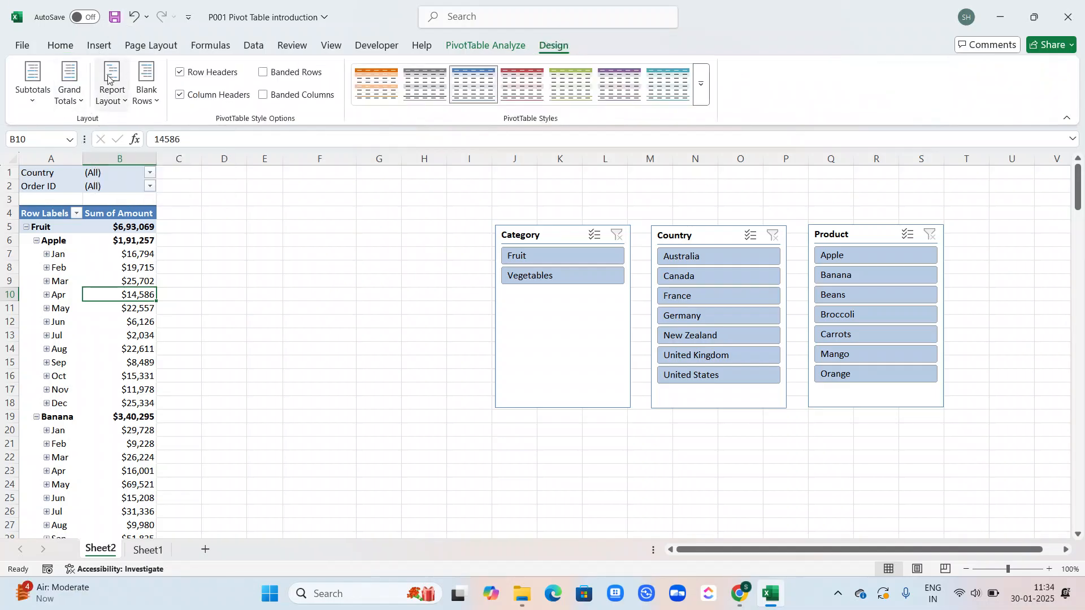
pyautogui.click(118, 103)
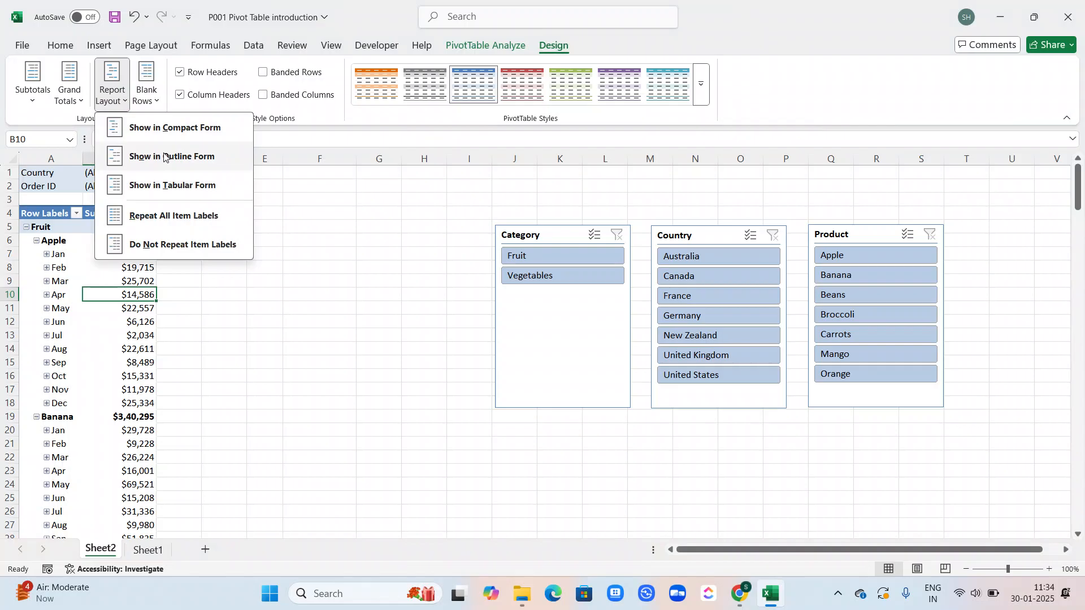
pyautogui.click(172, 130)
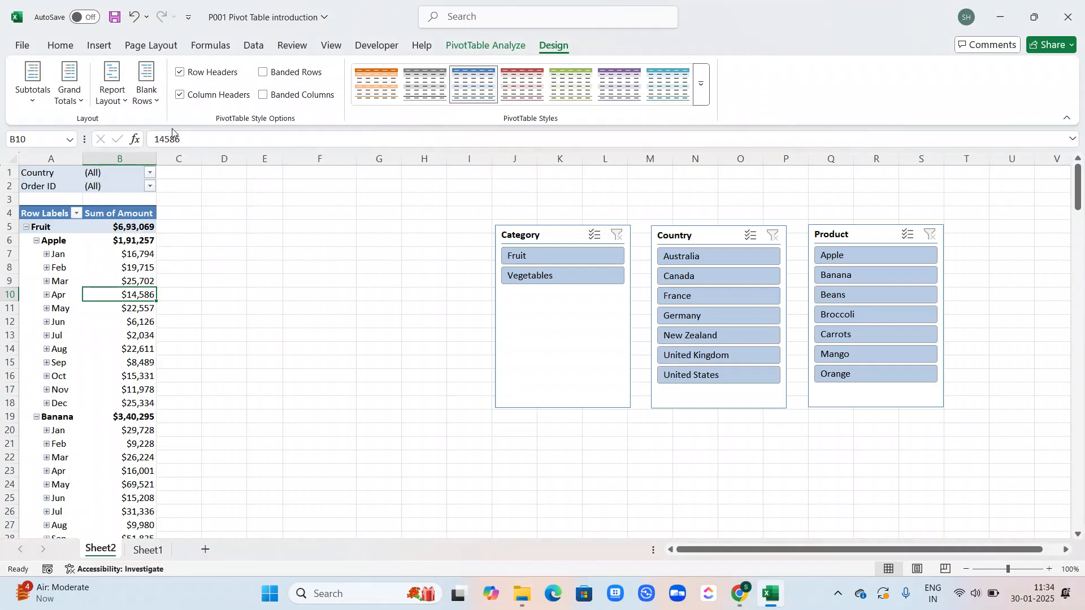
# Step: Change the PivotTable's report layout to Outline Form and look over the rows
pyautogui.click(120, 109)
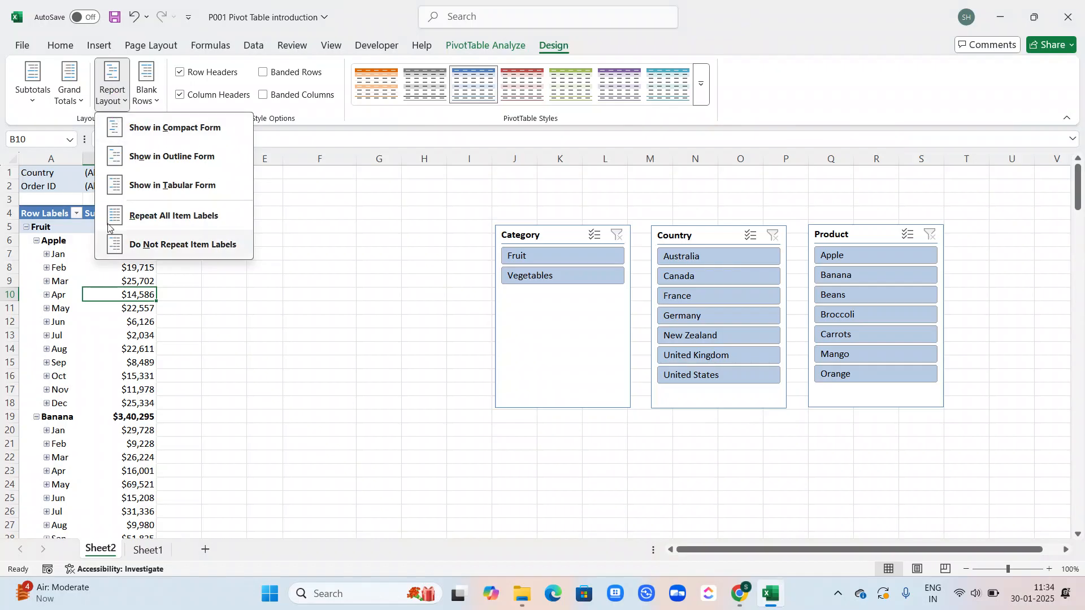
pyautogui.click(156, 158)
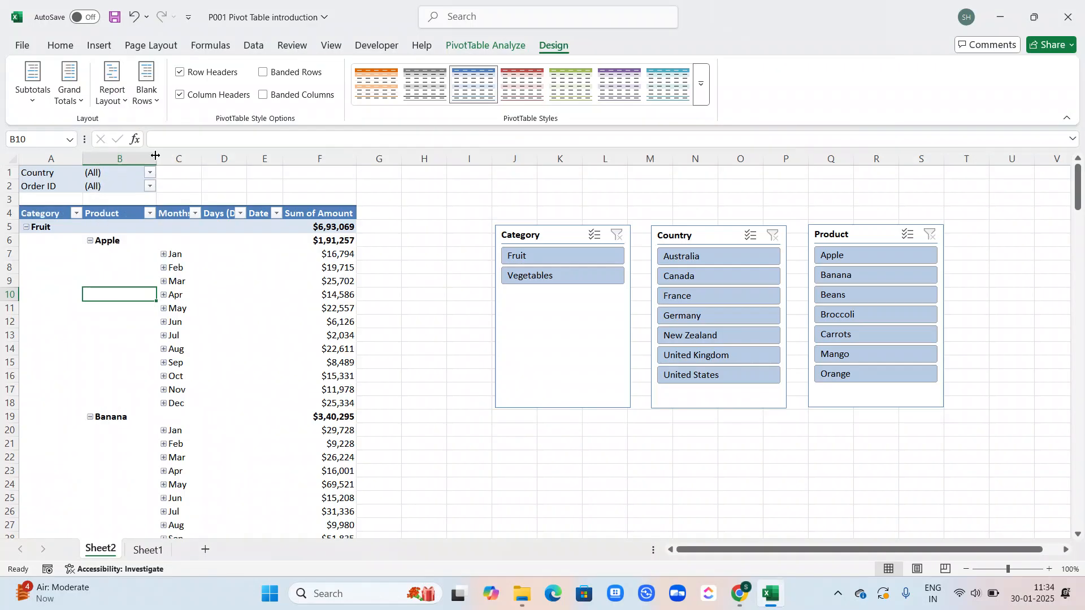
pyautogui.scroll(-4, 125, 285)
pyautogui.scroll(4, 126, 287)
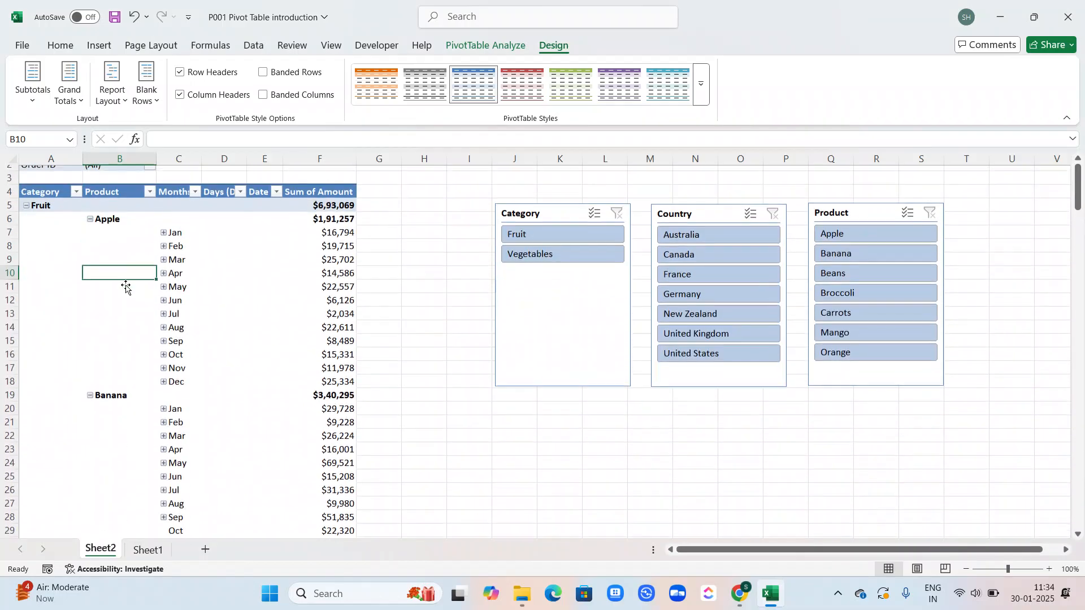
# Step: Change the PivotTable's report layout to Tabular Form
pyautogui.click(108, 86)
pyautogui.click(153, 184)
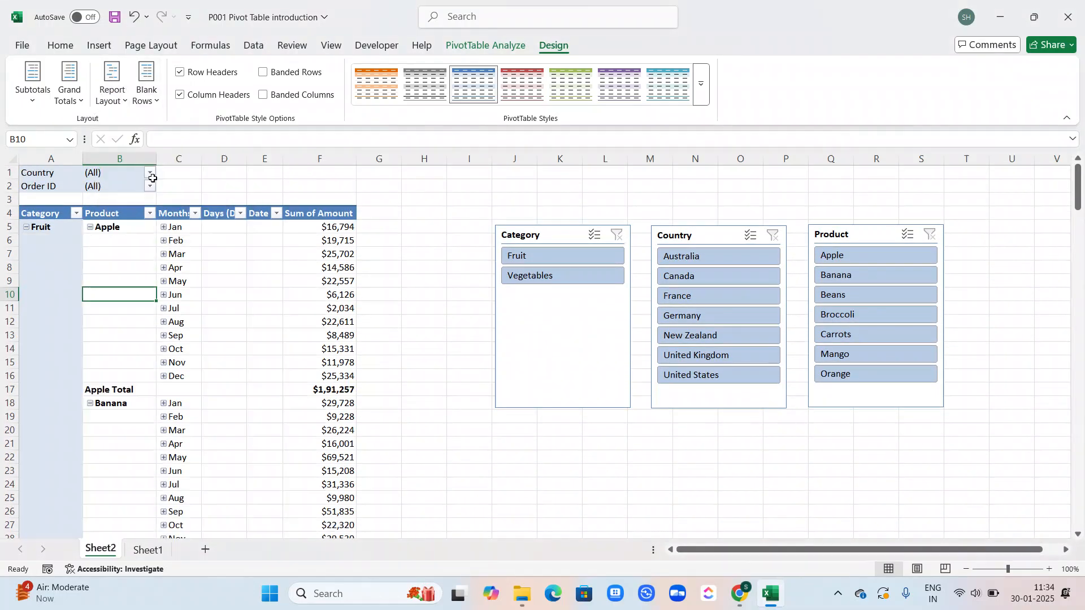
# Step: Repeat all item labels in the PivotTable's tabular layout and look over the filled Category and Product rows
pyautogui.click(113, 95)
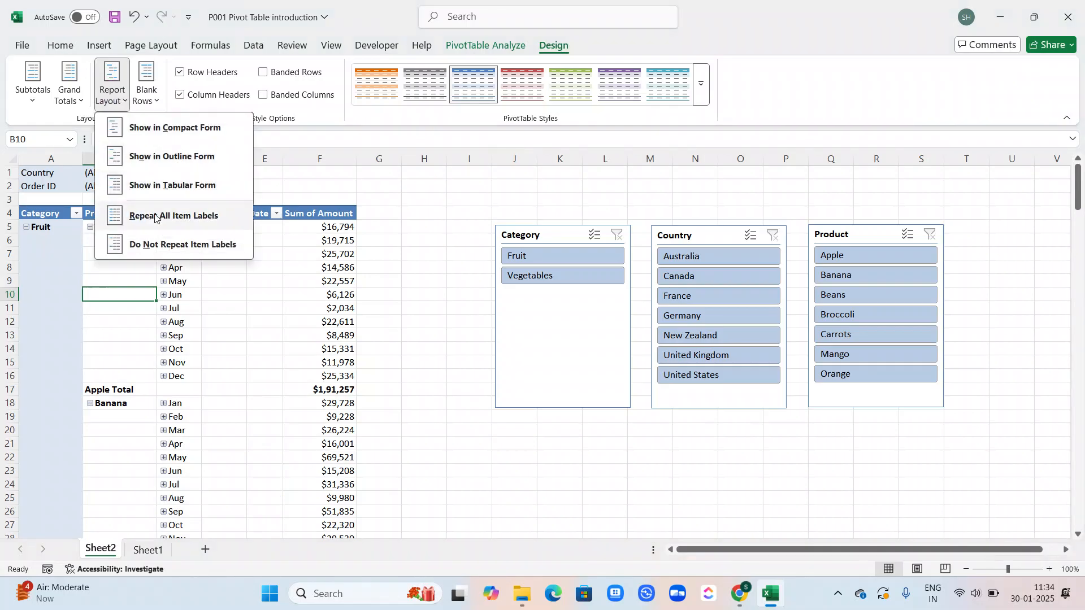
pyautogui.click(154, 217)
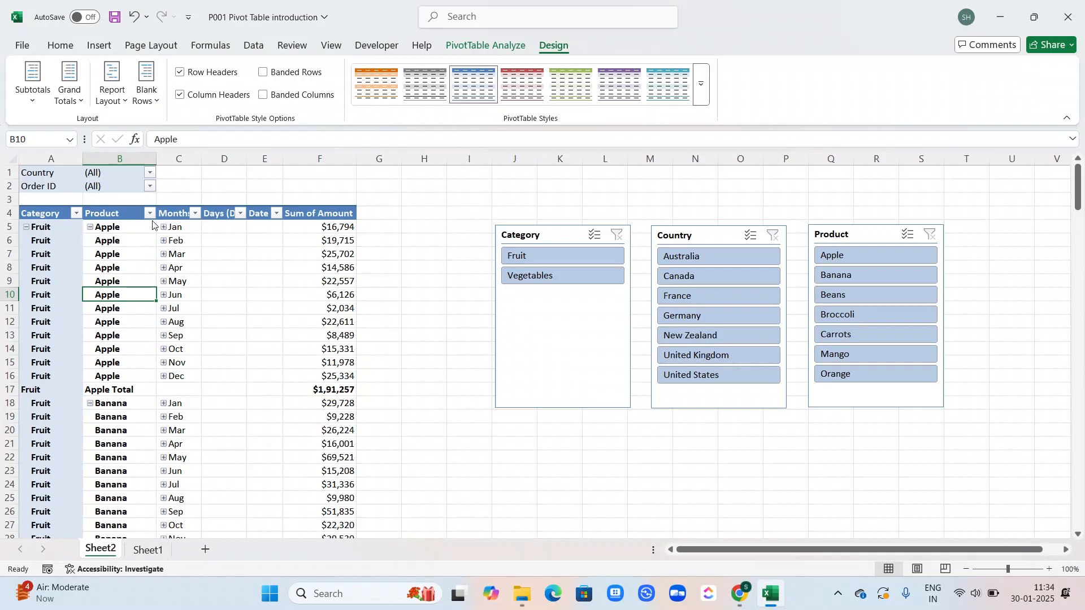
pyautogui.scroll(-7, 155, 217)
pyautogui.scroll(7, 155, 217)
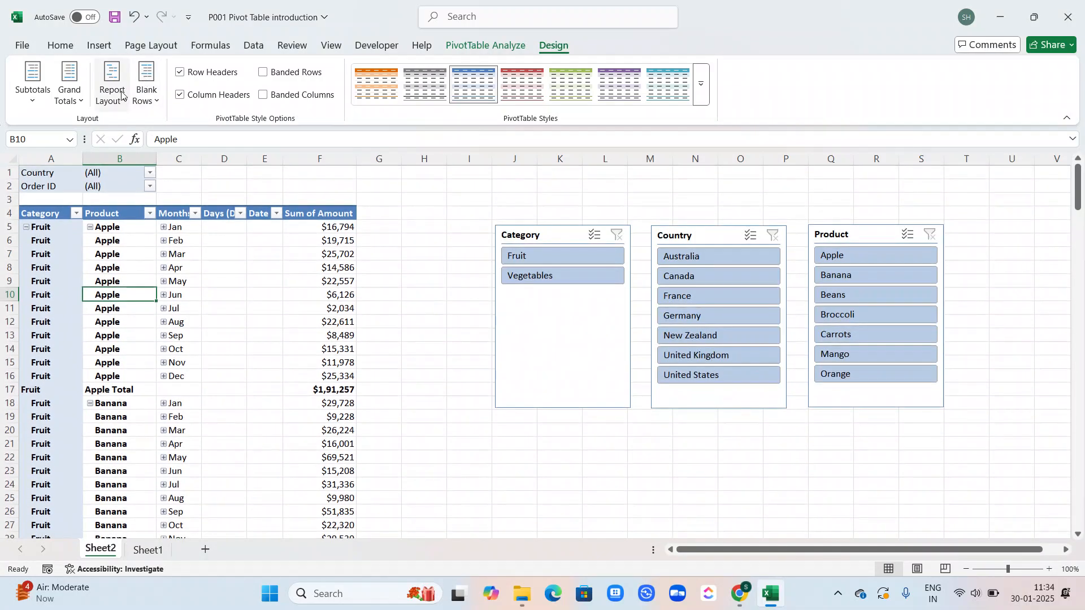
# Step: Set the PivotTable to not repeat its item labels
pyautogui.click(112, 90)
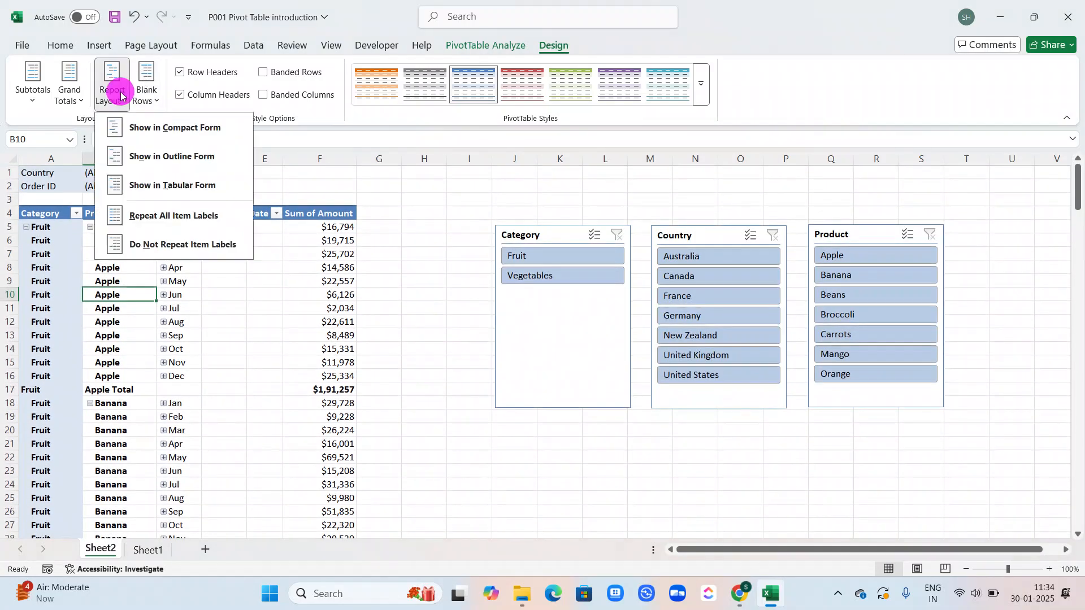
pyautogui.click(150, 247)
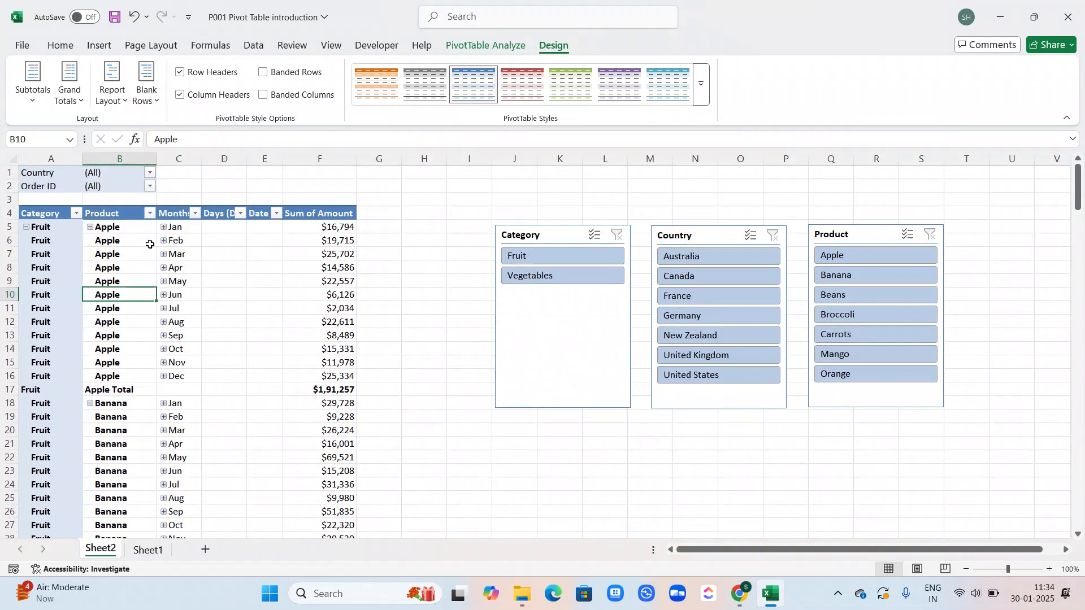
pyautogui.click(116, 94)
pyautogui.click(53, 331)
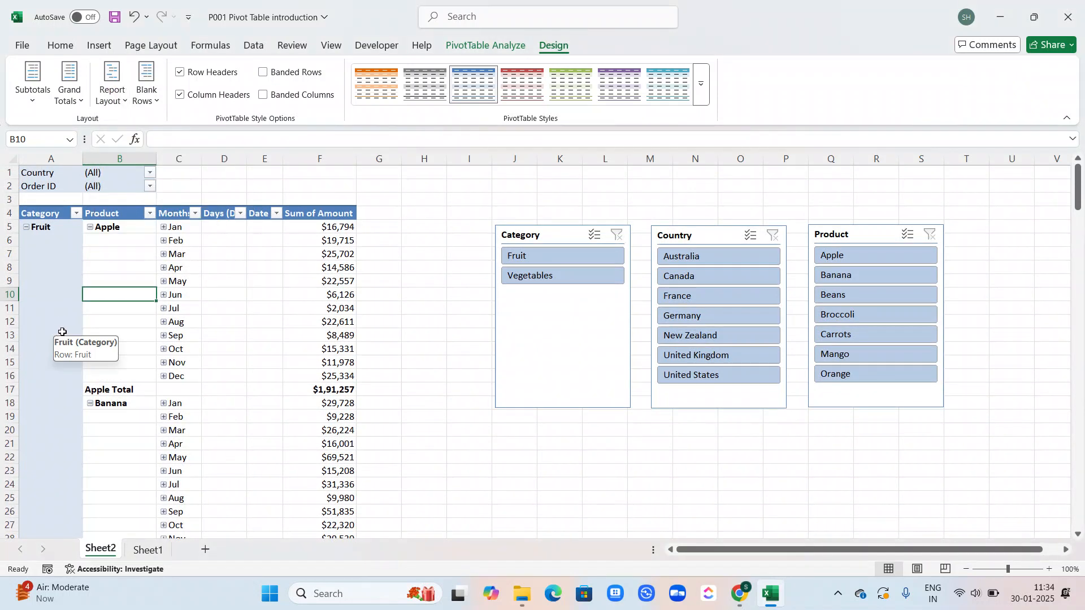
pyautogui.click(492, 50)
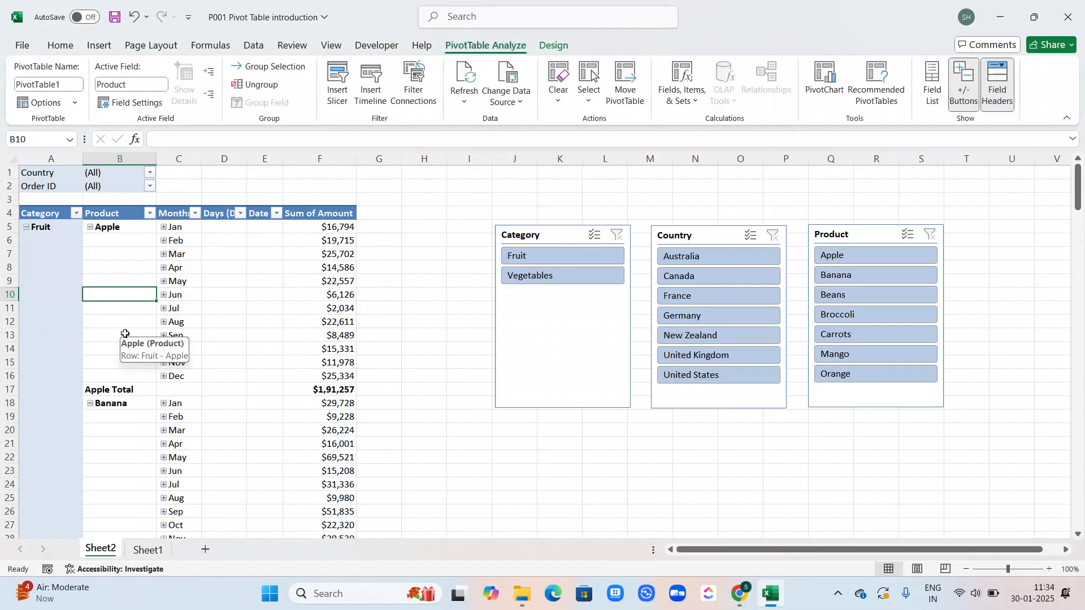
pyautogui.moveTo(221, 213); pyautogui.dragTo(223, 218)
pyautogui.rightClick(222, 215)
pyautogui.press('Escape')
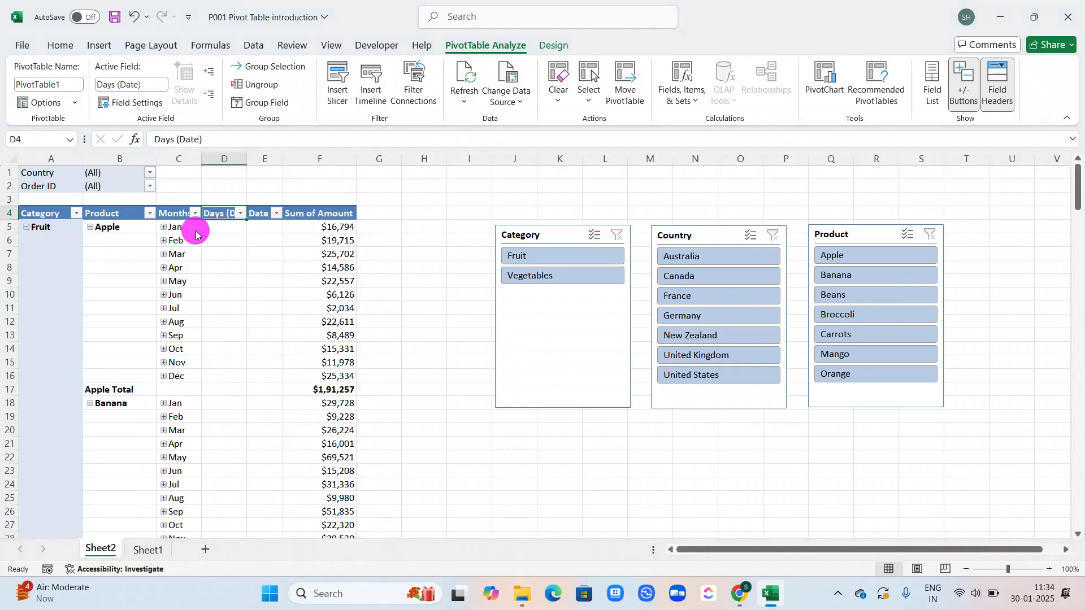
pyautogui.scroll(-1, 245, 229)
pyautogui.scroll(1, 246, 229)
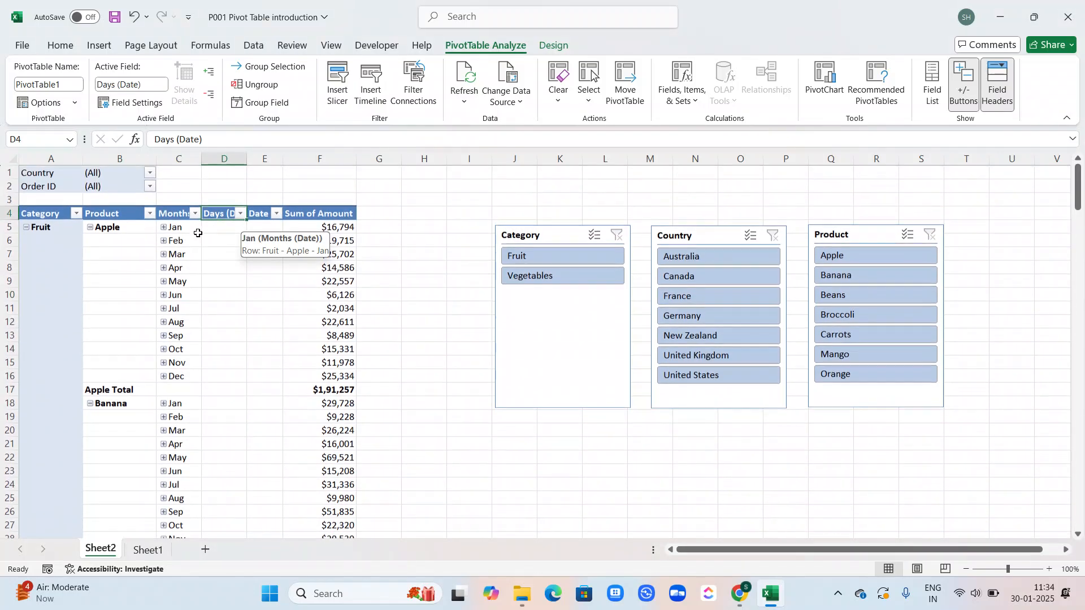
# Step: Expand the Jan rows to daily detail, try to open the 16-Jan entry, and collapse Jan again
pyautogui.click(164, 227)
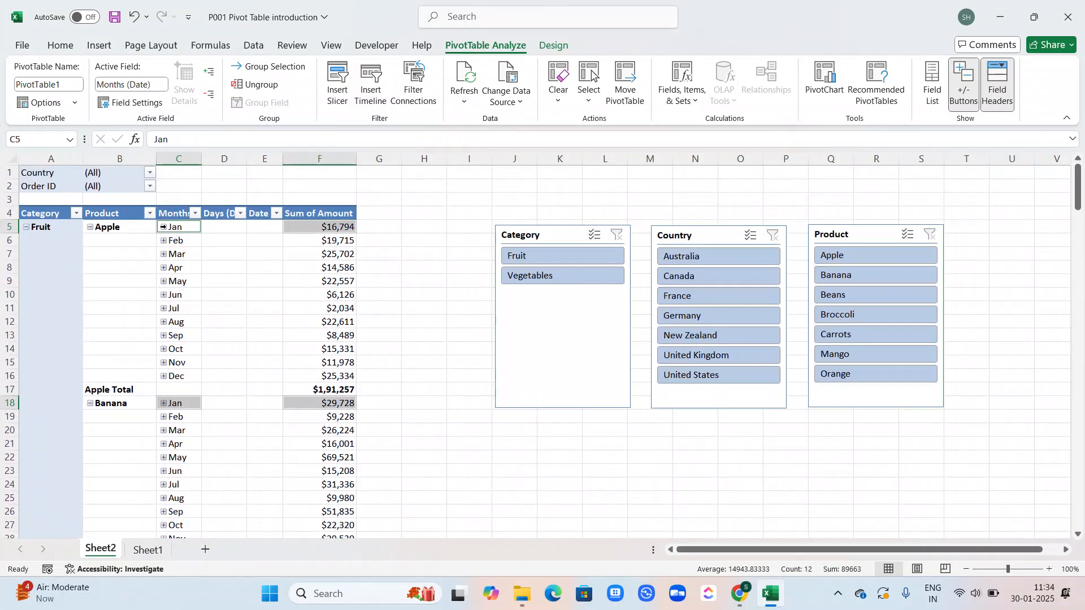
pyautogui.click(163, 228)
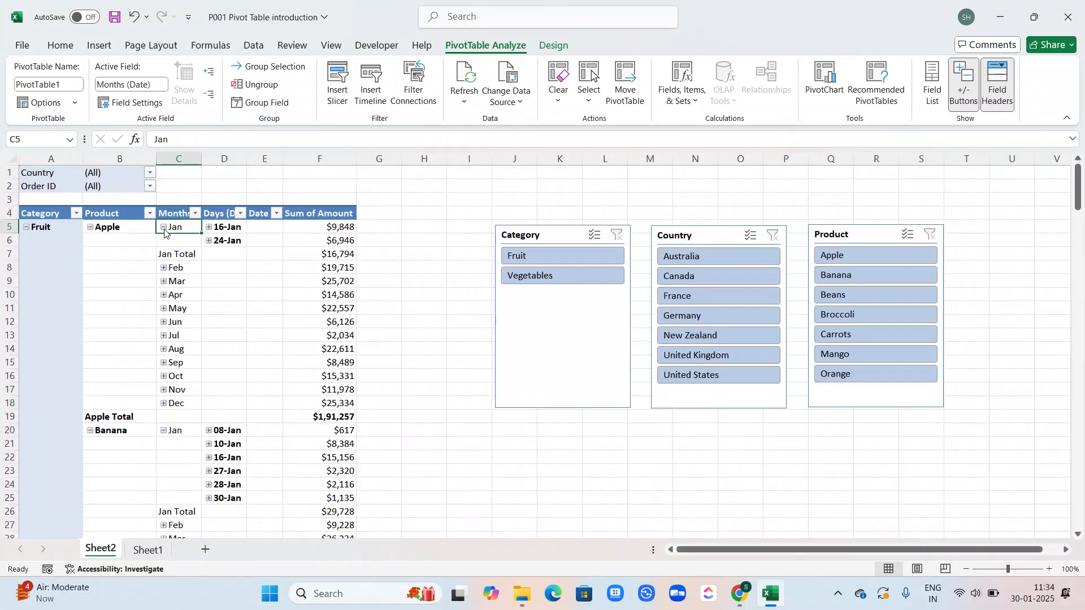
pyautogui.click(209, 227)
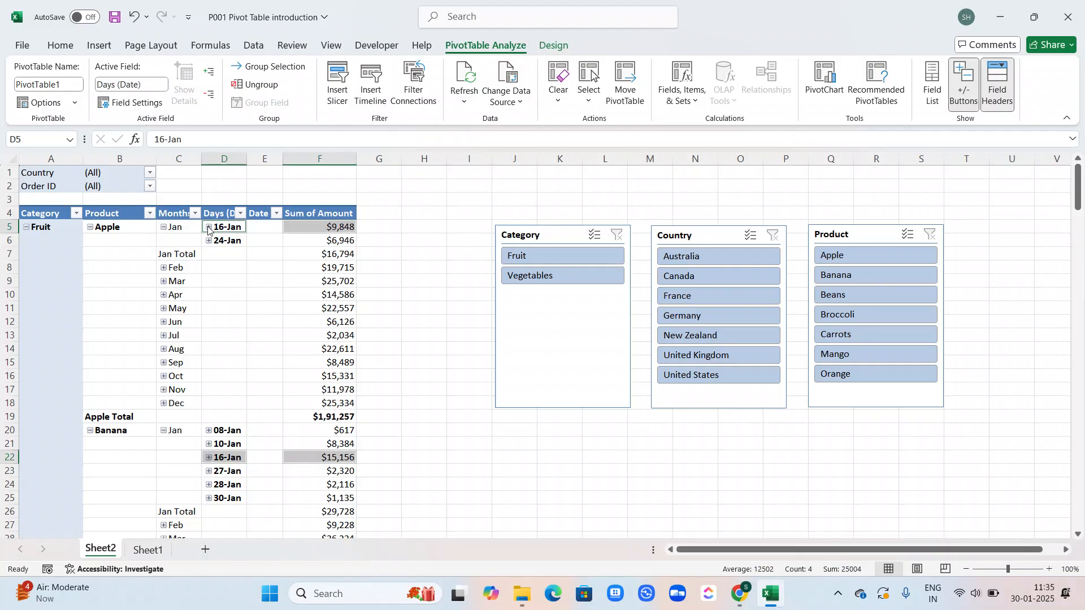
pyautogui.click(208, 227)
pyautogui.click(207, 227)
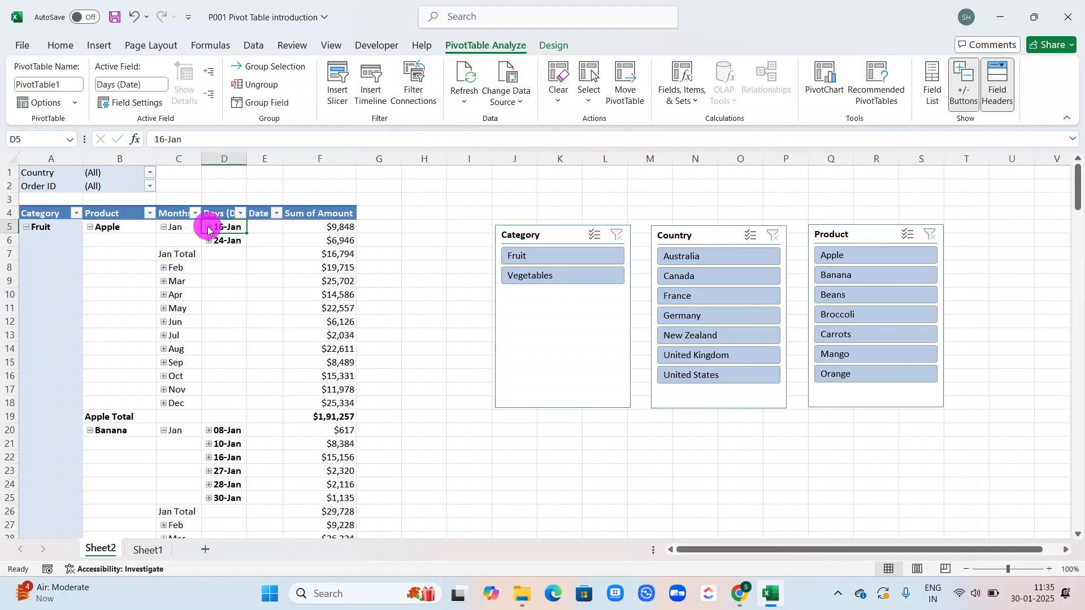
pyautogui.click(163, 227)
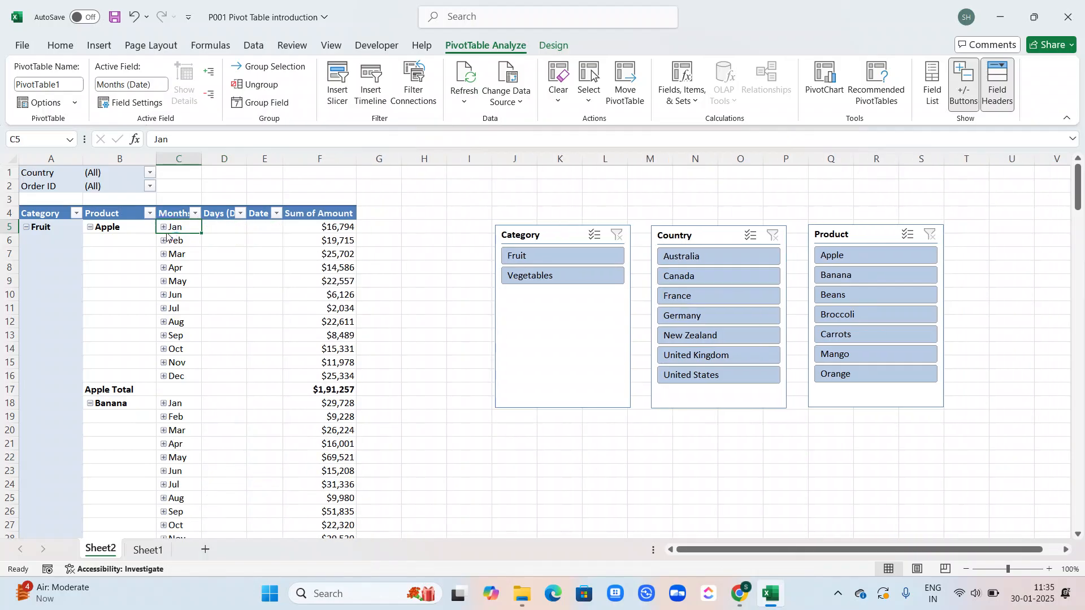
pyautogui.scroll(-6, 178, 337)
pyautogui.scroll(6, 178, 336)
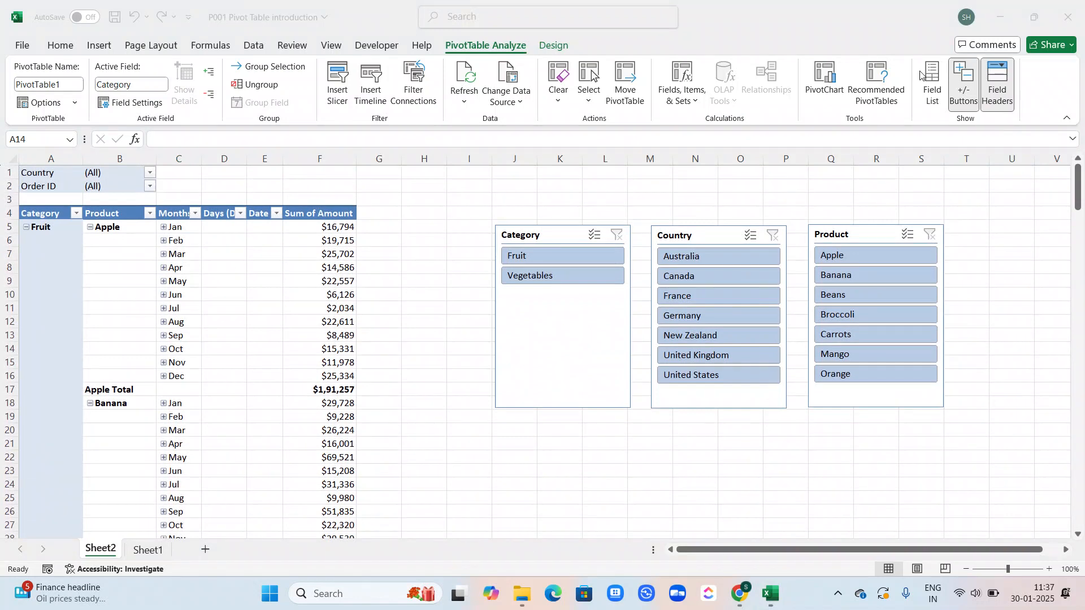
# Step: Show the PivotTable field list and remove the Days (Date) and Date fields from the report
pyautogui.click(940, 92)
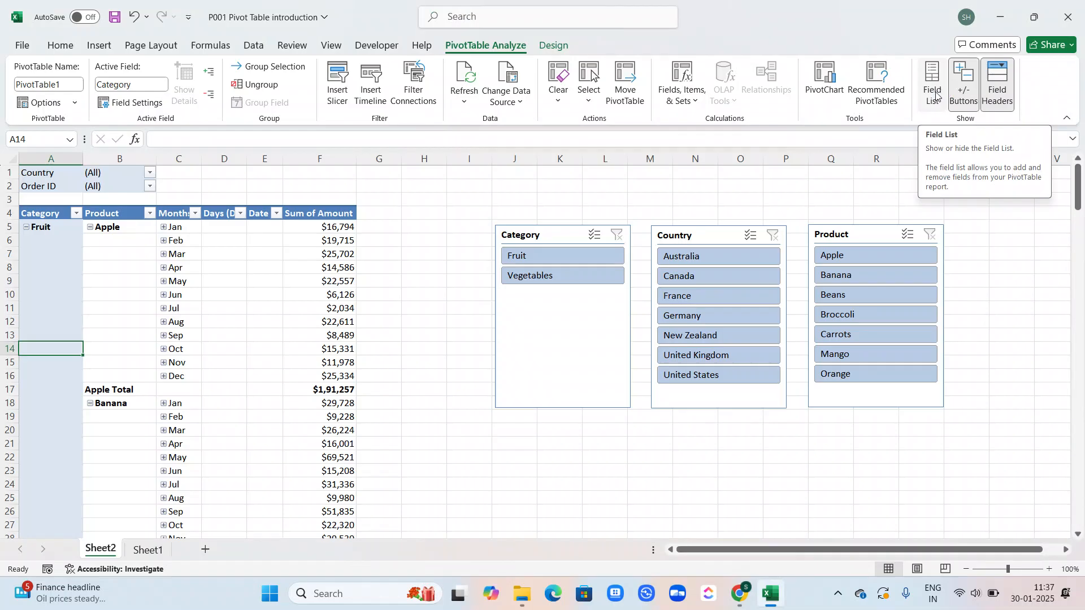
pyautogui.click(934, 80)
pyautogui.click(933, 80)
pyautogui.click(933, 84)
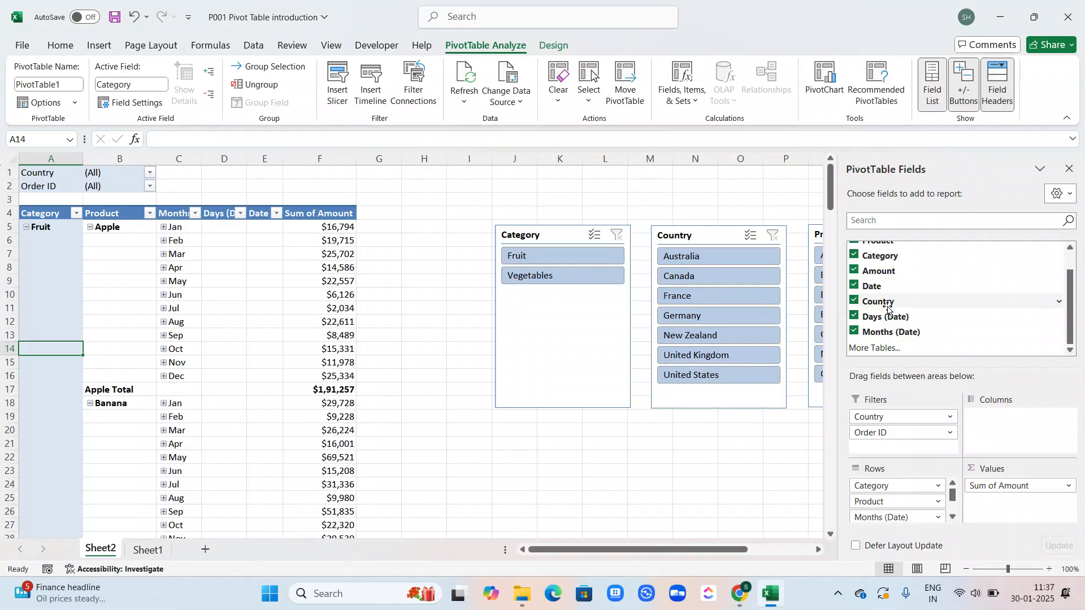
pyautogui.click(855, 319)
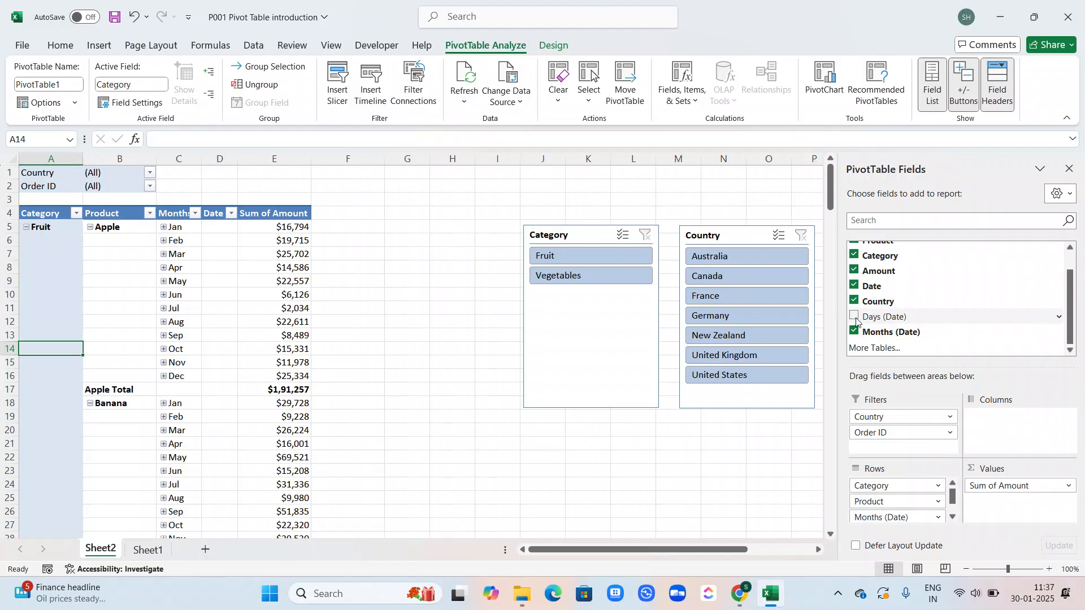
pyautogui.click(856, 287)
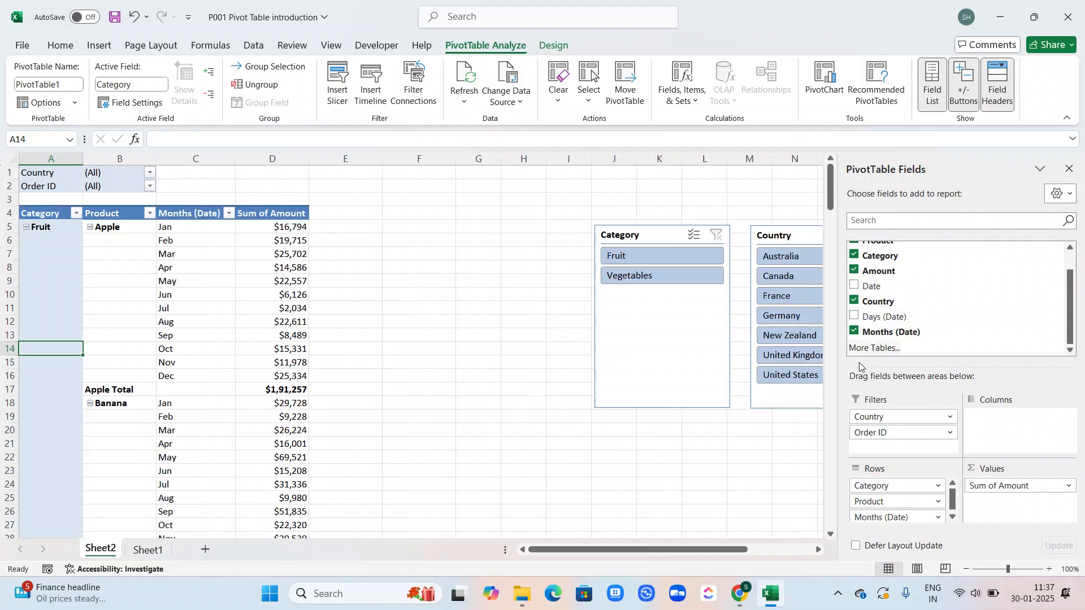
pyautogui.click(722, 465)
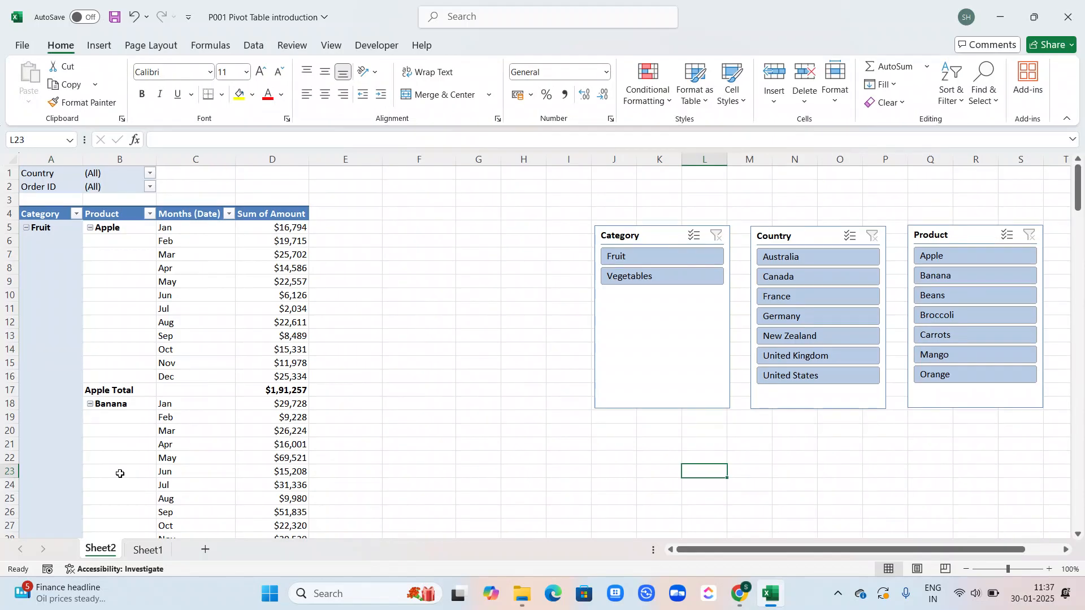
pyautogui.scroll(-1, 348, 354)
pyautogui.scroll(2, 348, 355)
pyautogui.click(176, 230)
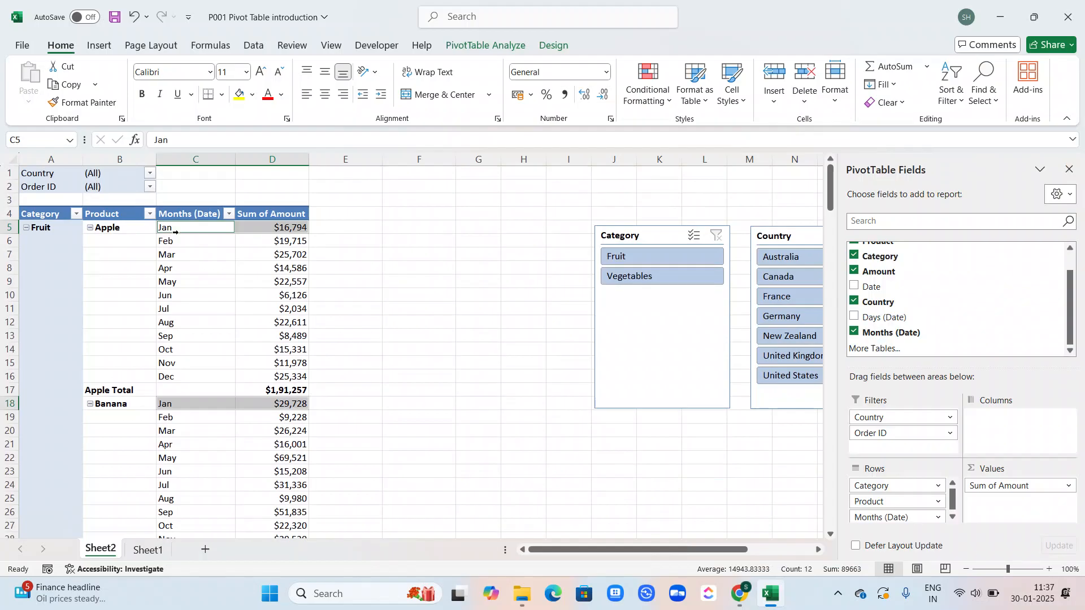
pyautogui.click(378, 260)
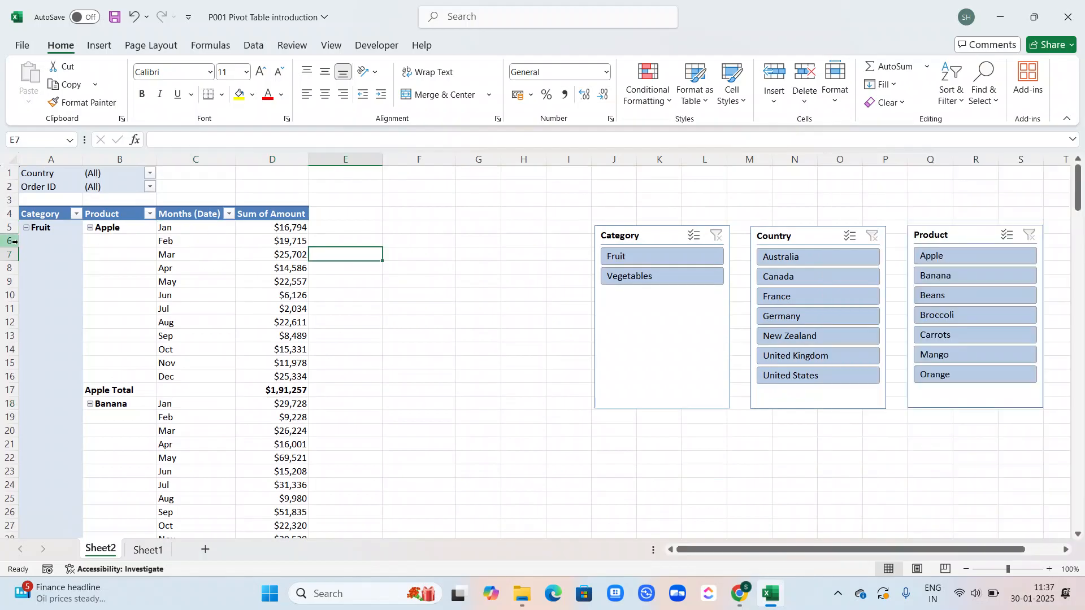
# Step: Collapse the monthly detail of Apple, Banana, Mango, Orange, Beans, Broccoli and Carrots, and close the field list
pyautogui.click(90, 227)
pyautogui.click(90, 241)
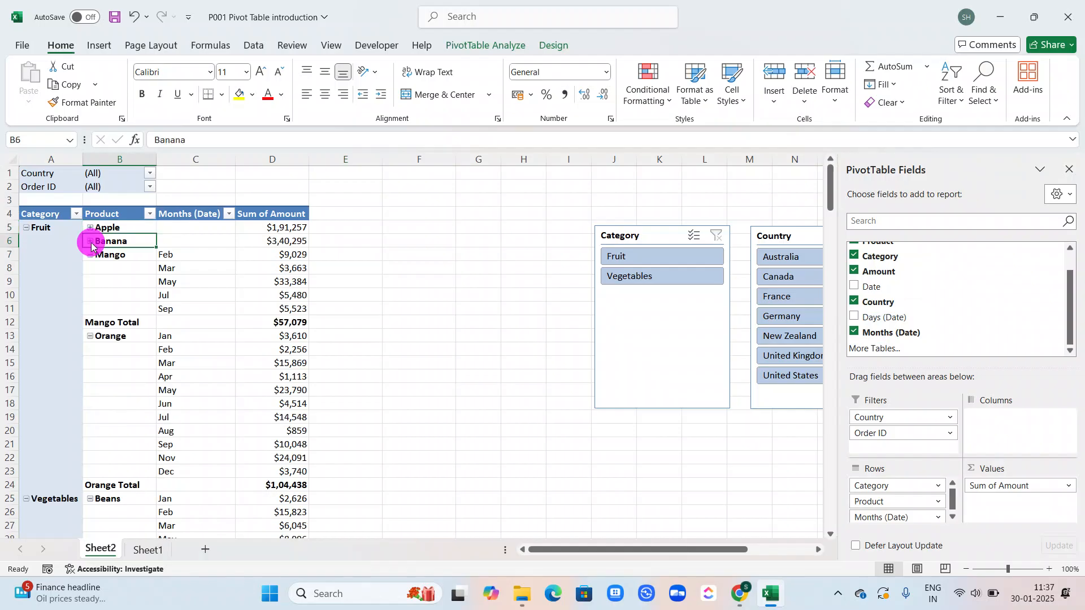
pyautogui.click(90, 254)
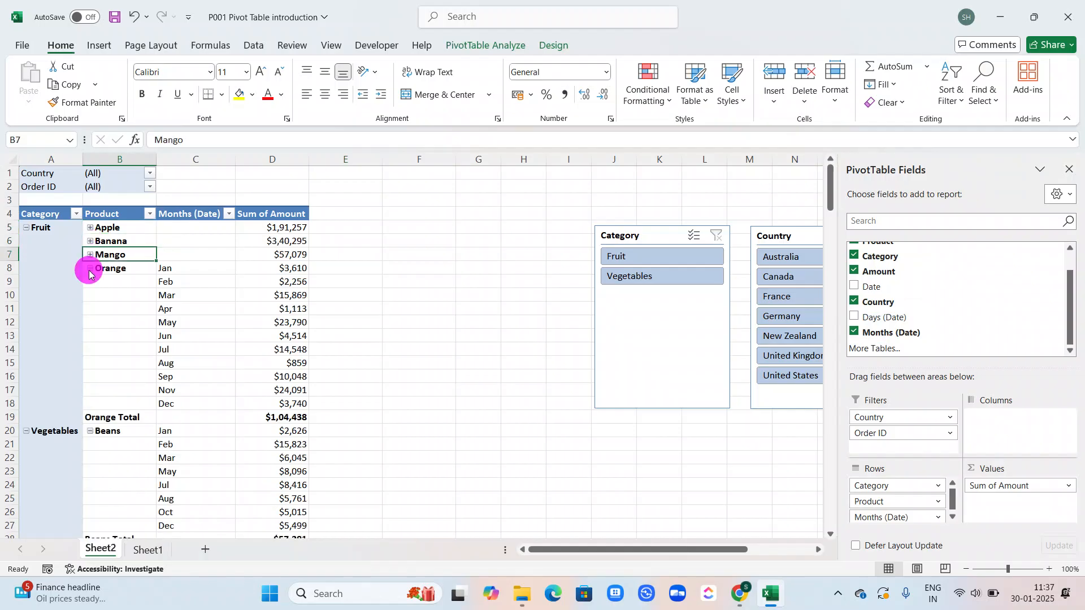
pyautogui.click(90, 269)
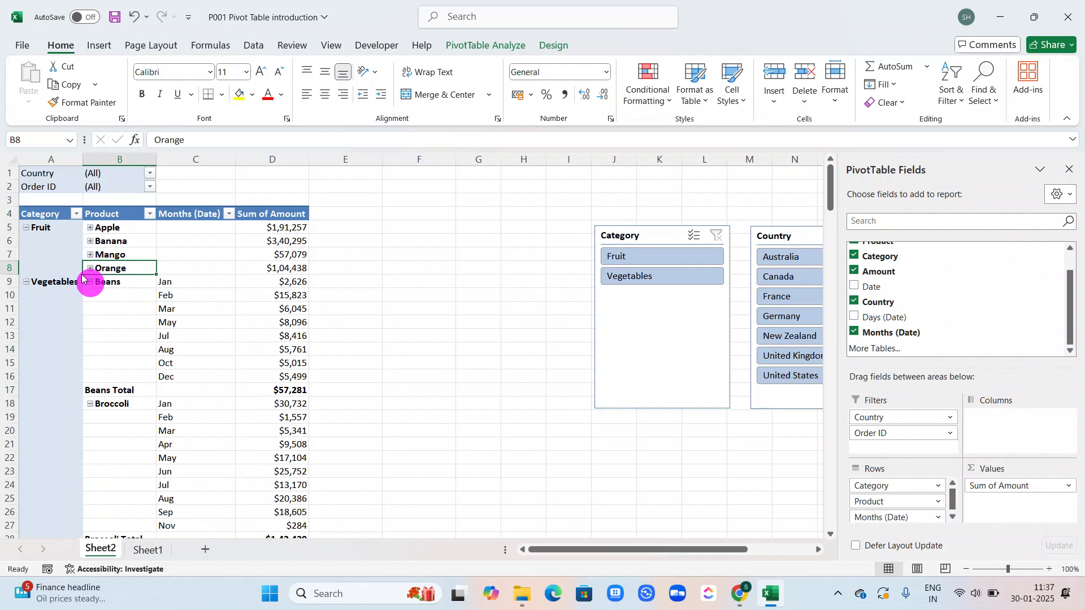
pyautogui.click(90, 282)
pyautogui.click(90, 296)
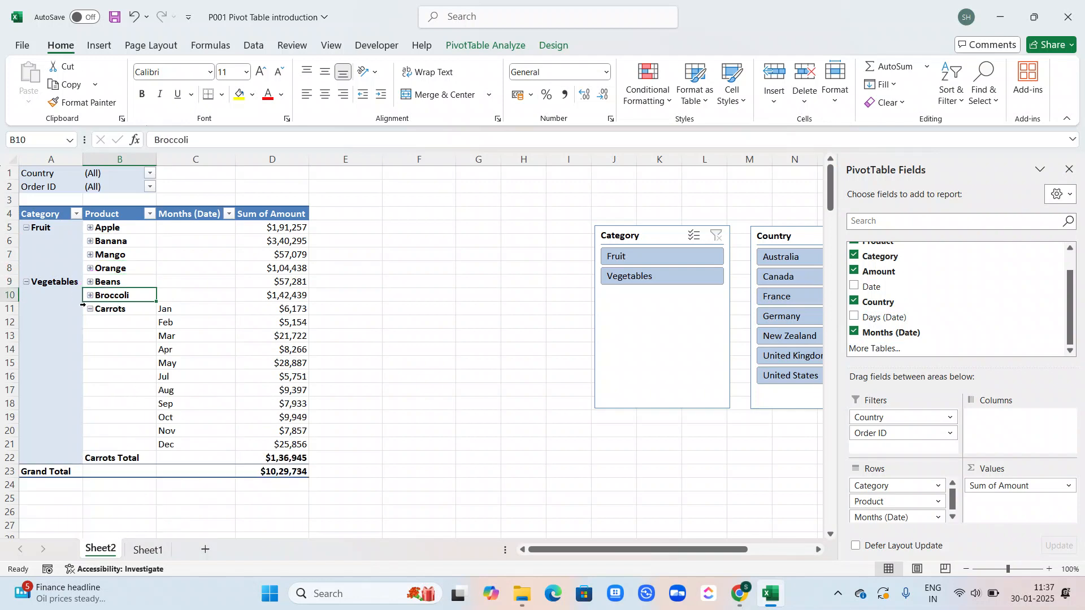
pyautogui.click(89, 309)
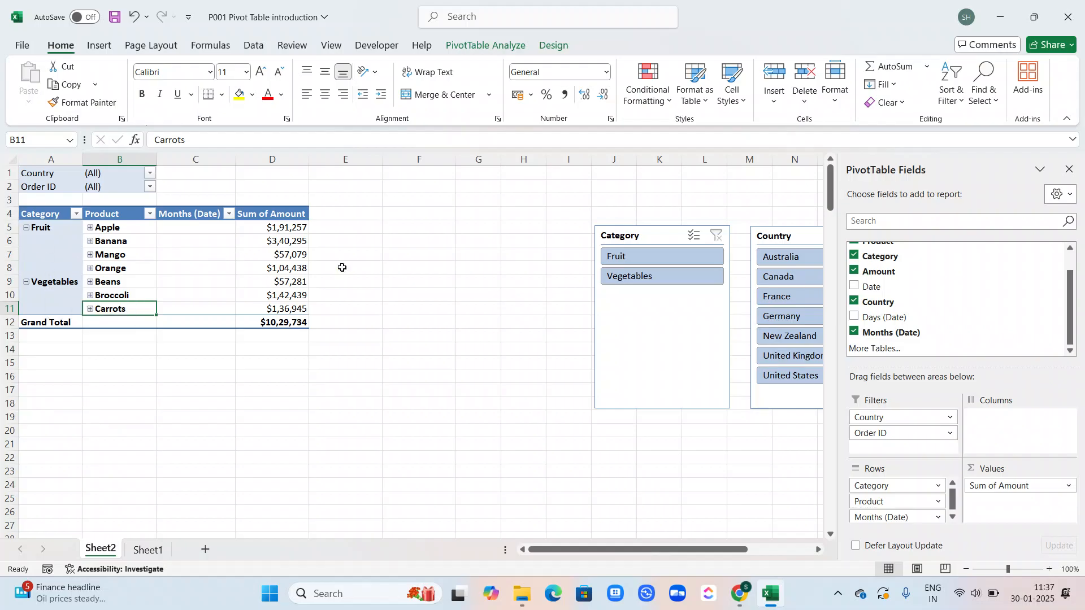
pyautogui.click(1076, 171)
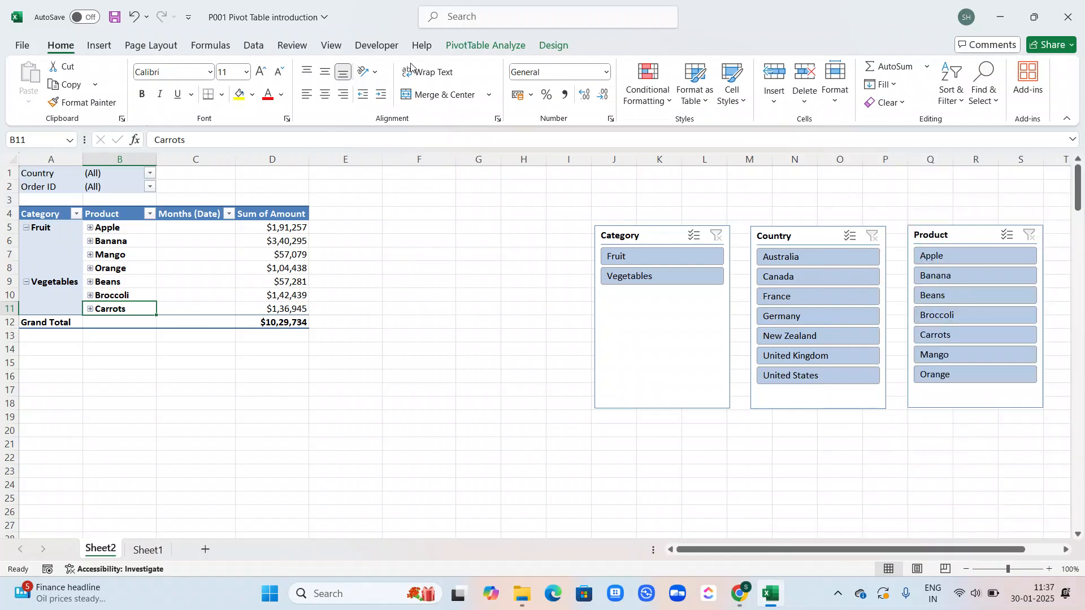
# Step: Apply the Tabular Form report layout to the collapsed PivotTable
pyautogui.click(550, 45)
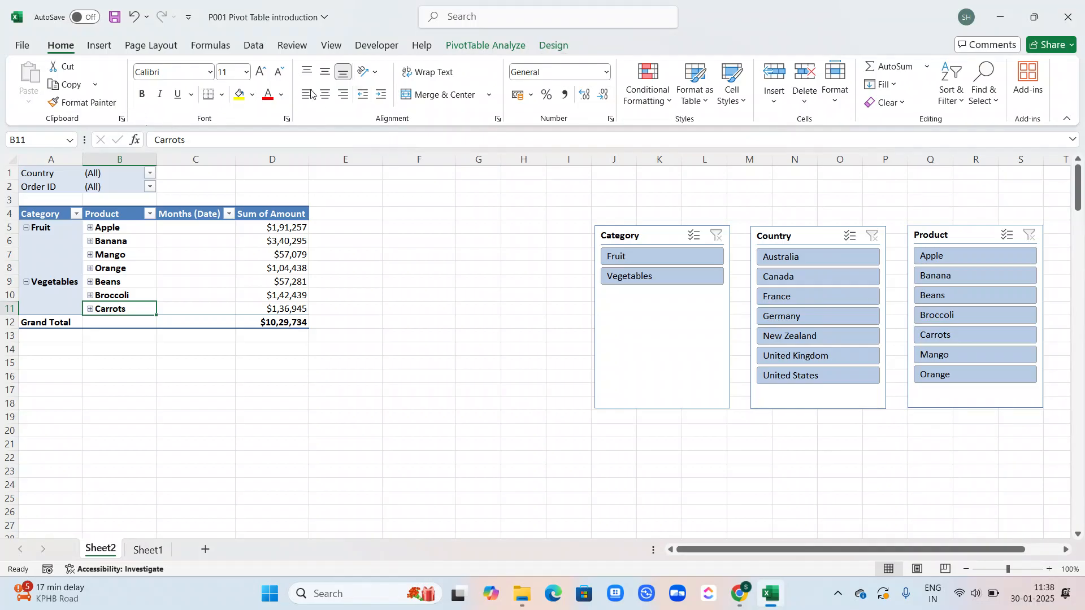
pyautogui.click(552, 48)
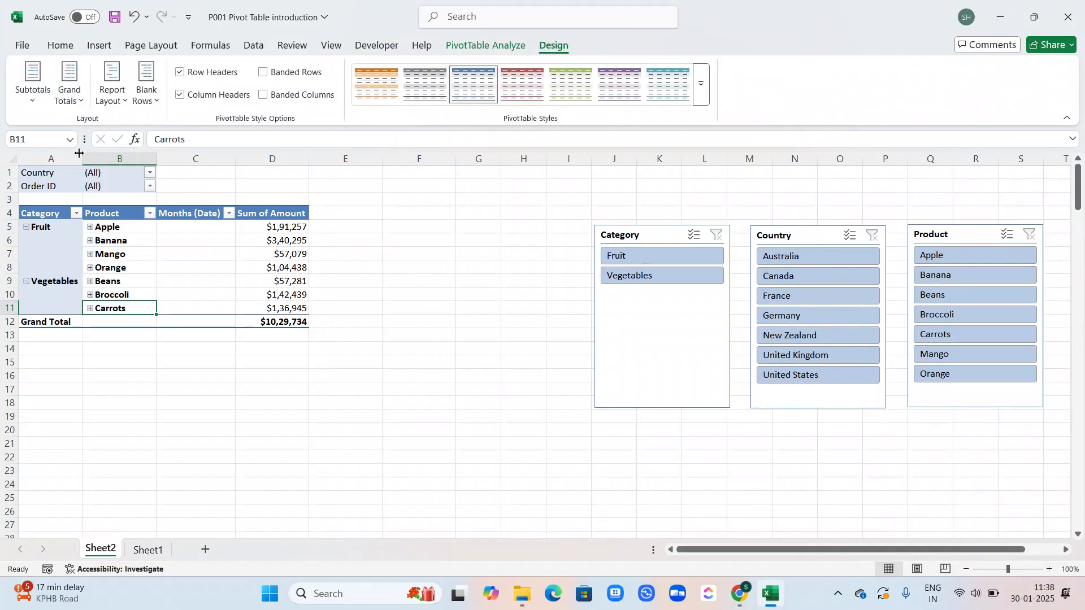
pyautogui.click(109, 103)
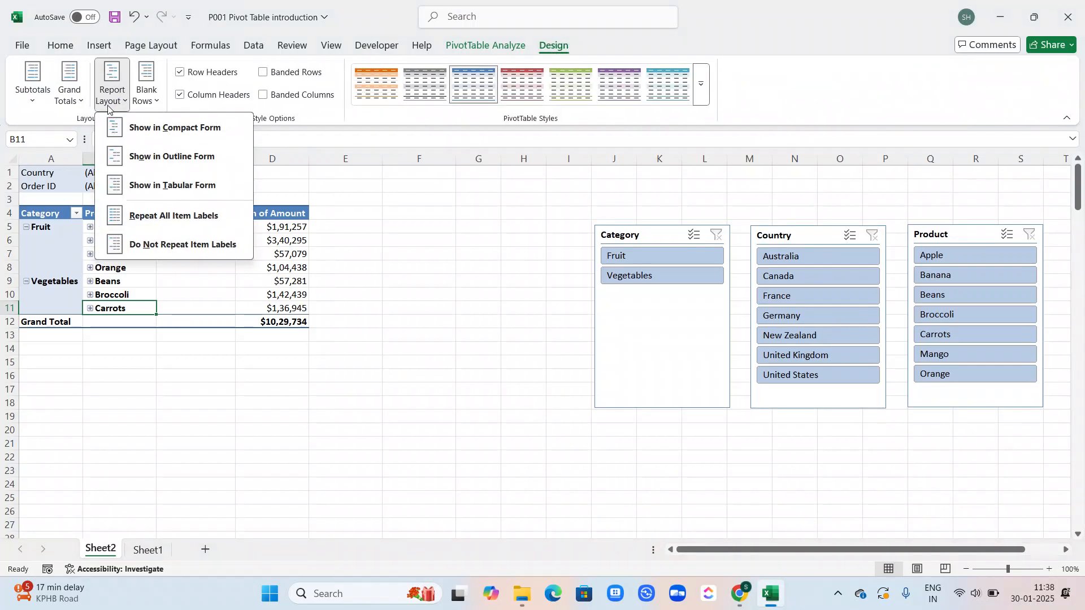
pyautogui.click(158, 195)
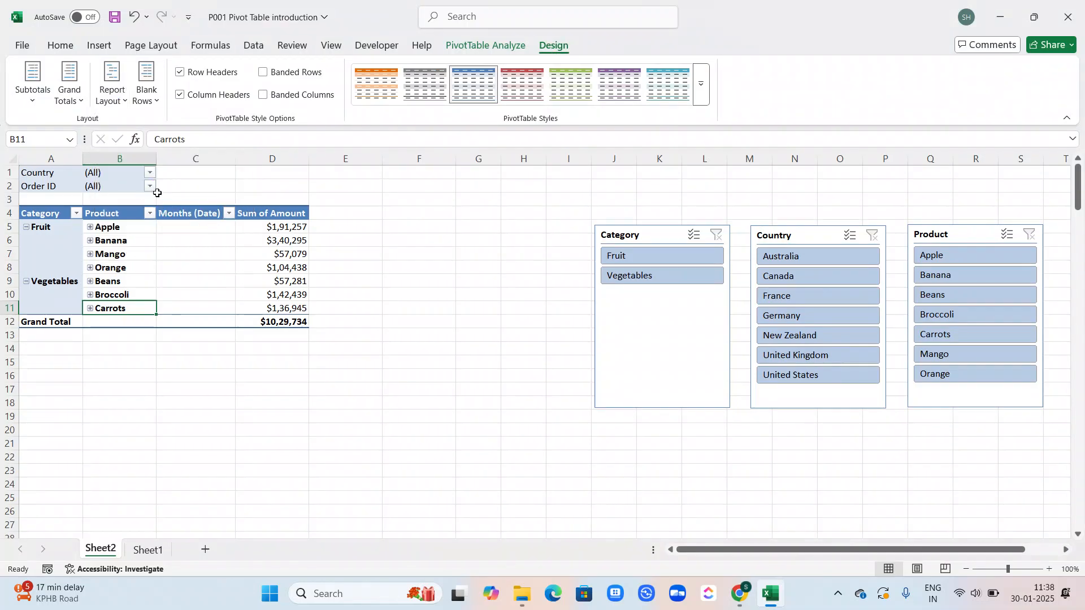
# Step: Show all subtotals at the bottom of each group in the PivotTable
pyautogui.click(34, 102)
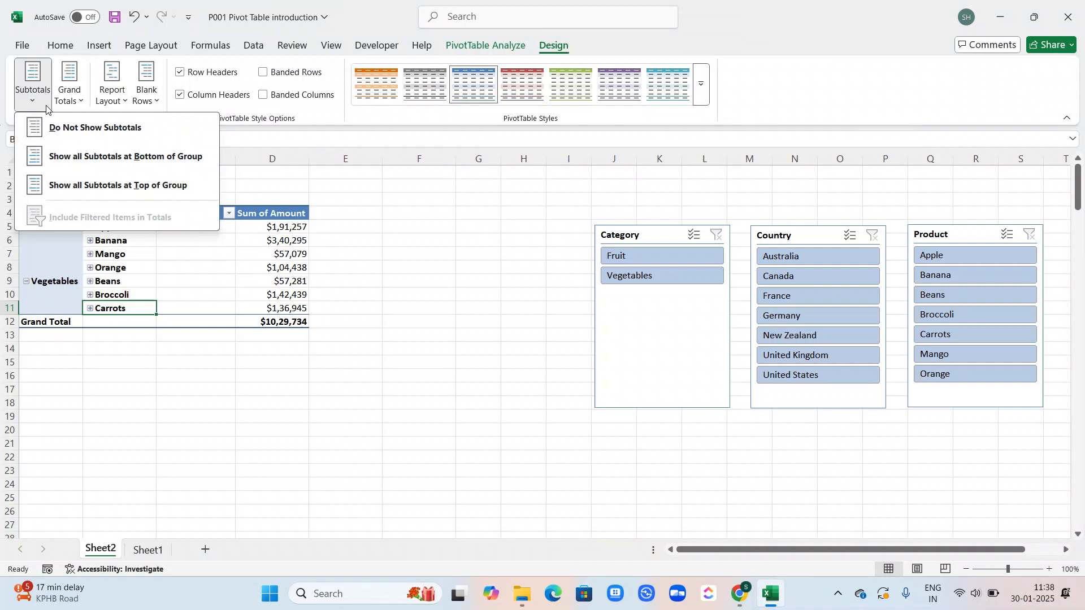
pyautogui.click(73, 158)
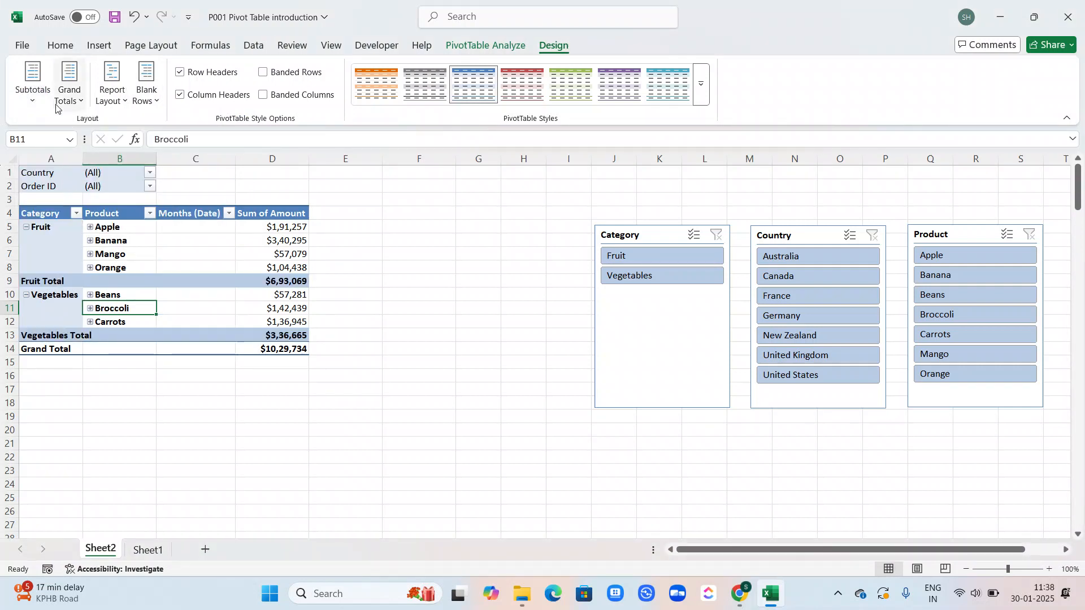
# Step: Set the PivotTable to show all subtotals at the top of each group
pyautogui.click(34, 92)
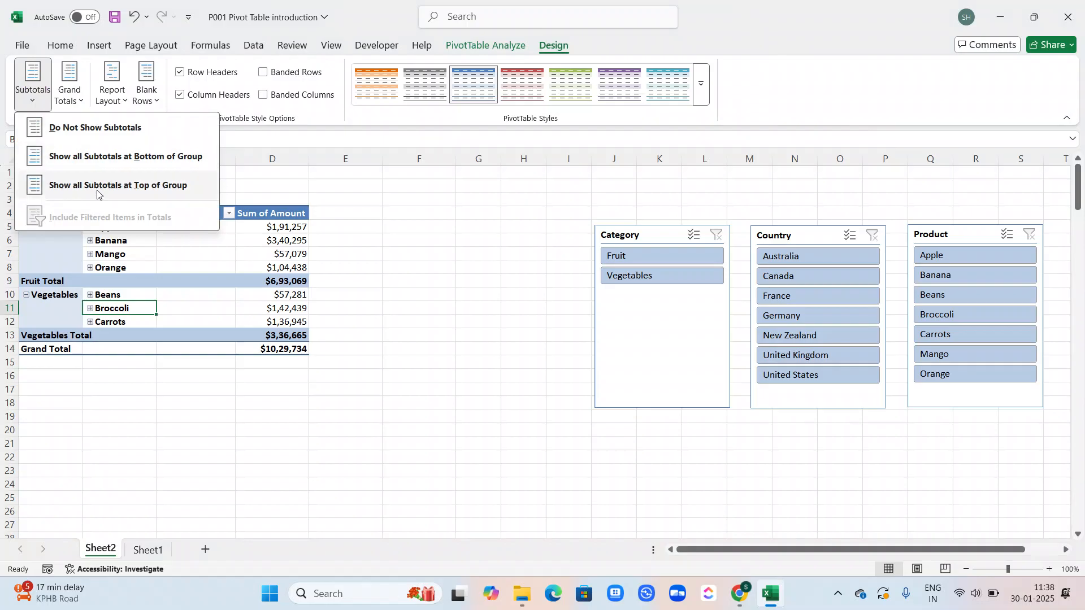
pyautogui.click(90, 193)
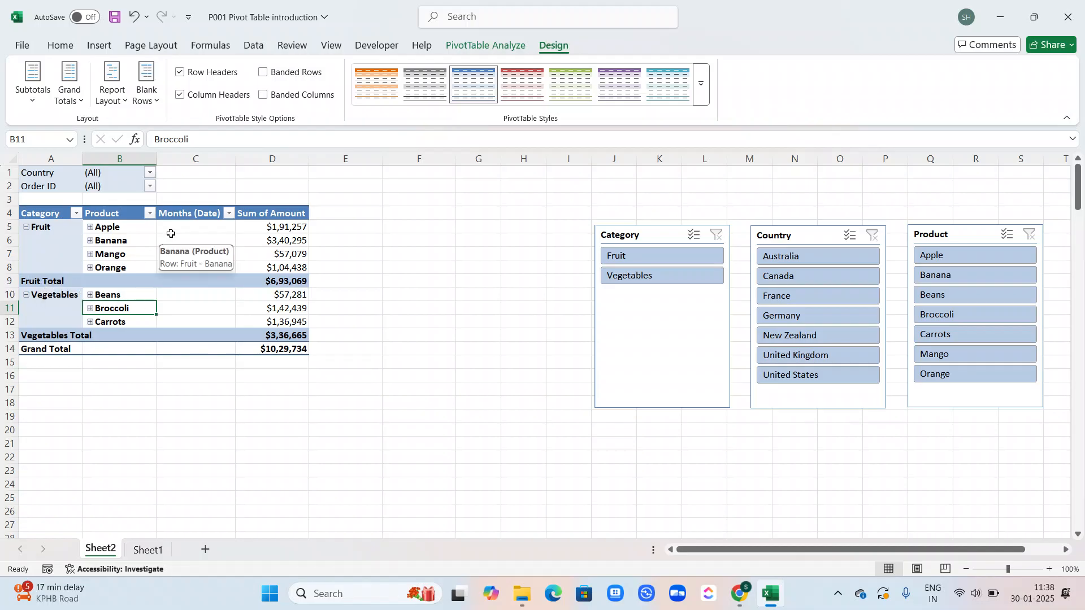
# Step: Insert a stacked bar PivotChart based on the PivotTable
pyautogui.click(482, 45)
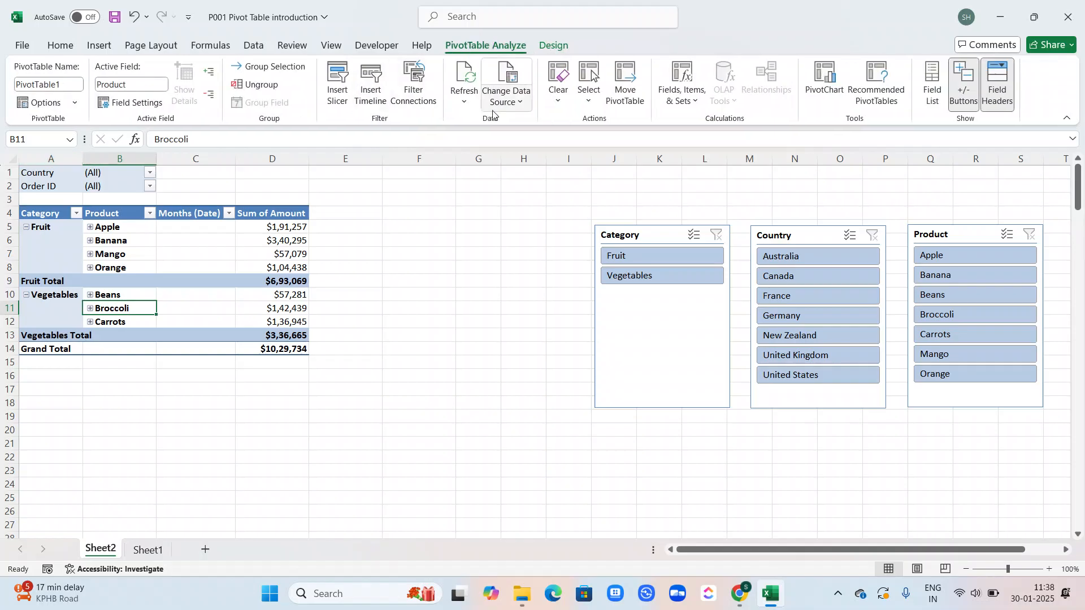
pyautogui.click(696, 99)
pyautogui.click(694, 96)
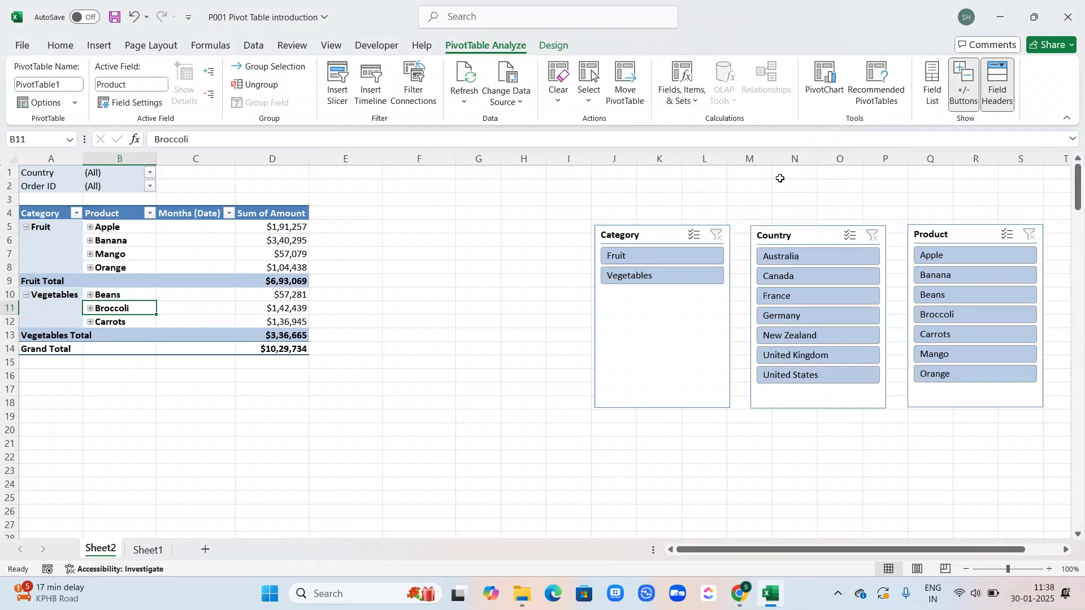
pyautogui.click(829, 93)
pyautogui.moveTo(440, 206)
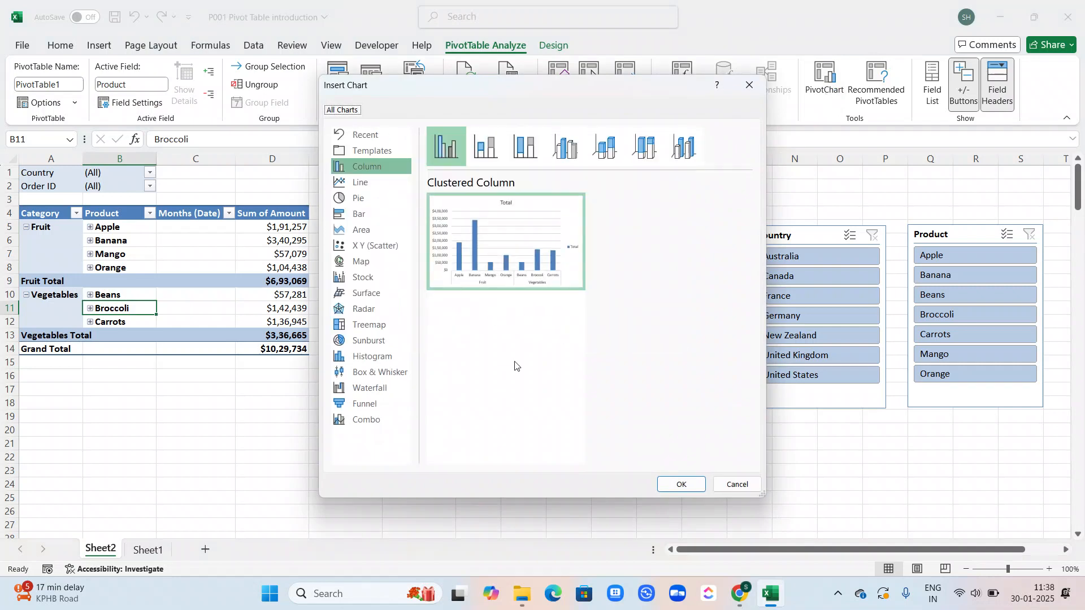
pyautogui.click(365, 183)
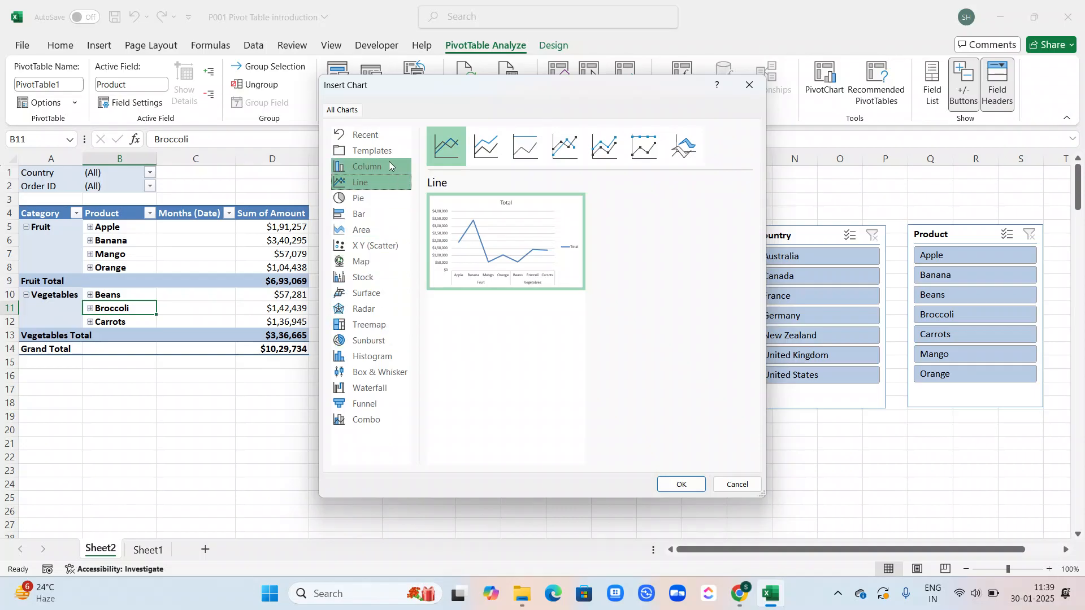
pyautogui.click(387, 213)
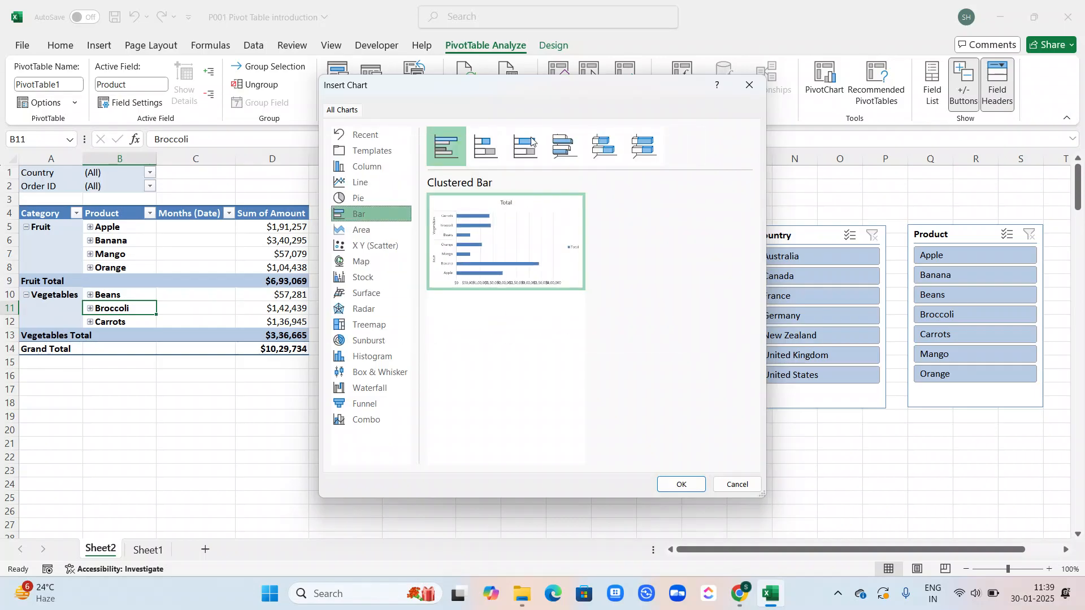
pyautogui.click(486, 145)
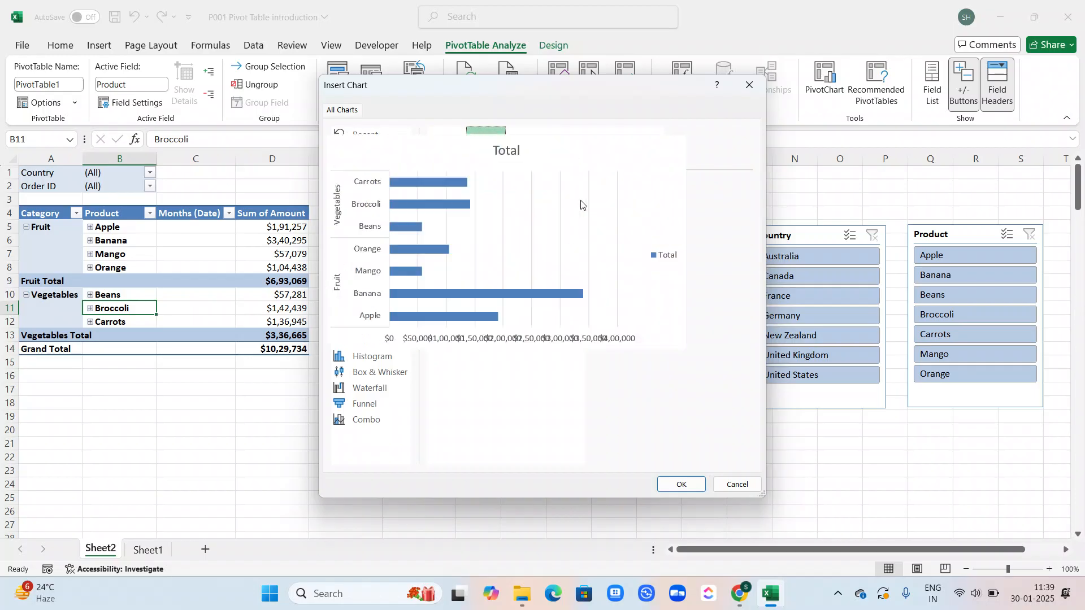
pyautogui.click(678, 487)
# Step: Shrink the PivotChart to about 6.27 cm high by 9.44 cm wide and place it between the PivotTable and the Category slicer
pyautogui.click(511, 263)
pyautogui.moveTo(510, 263); pyautogui.dragTo(156, 375)
pyautogui.scroll(-3, 565, 211)
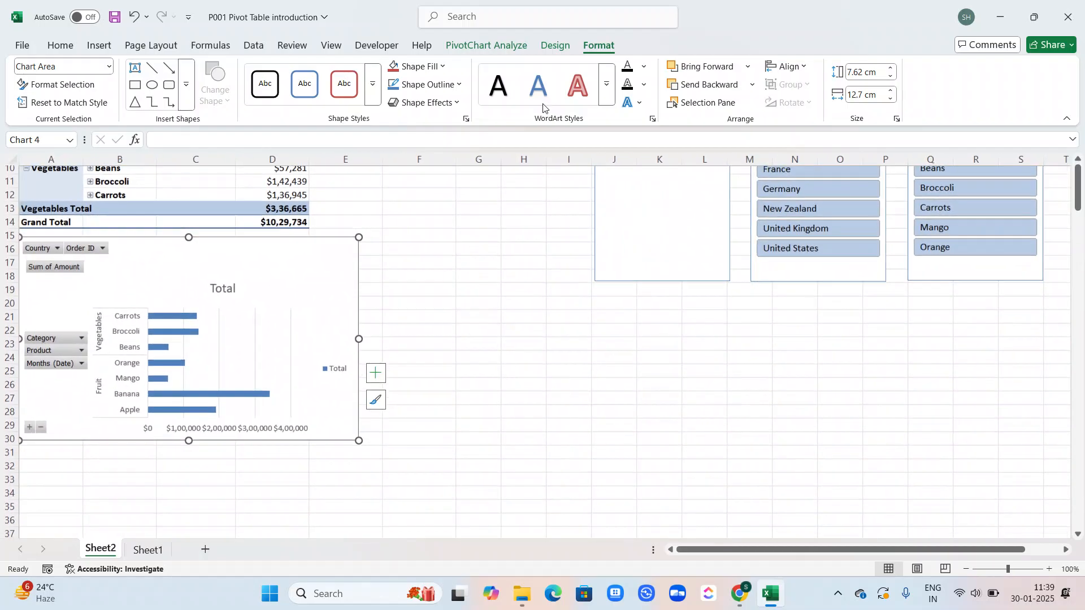
pyautogui.moveTo(359, 243); pyautogui.dragTo(275, 275)
pyautogui.moveTo(223, 316); pyautogui.dragTo(526, 198)
pyautogui.scroll(1, 327, 404)
pyautogui.scroll(2, 328, 404)
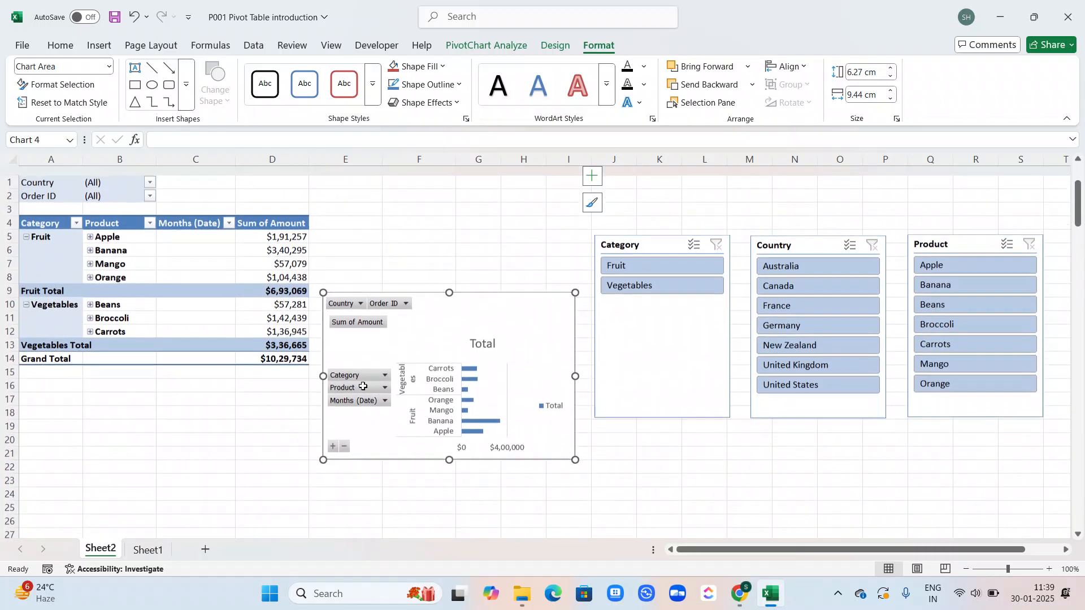
pyautogui.moveTo(415, 346); pyautogui.dragTo(414, 282)
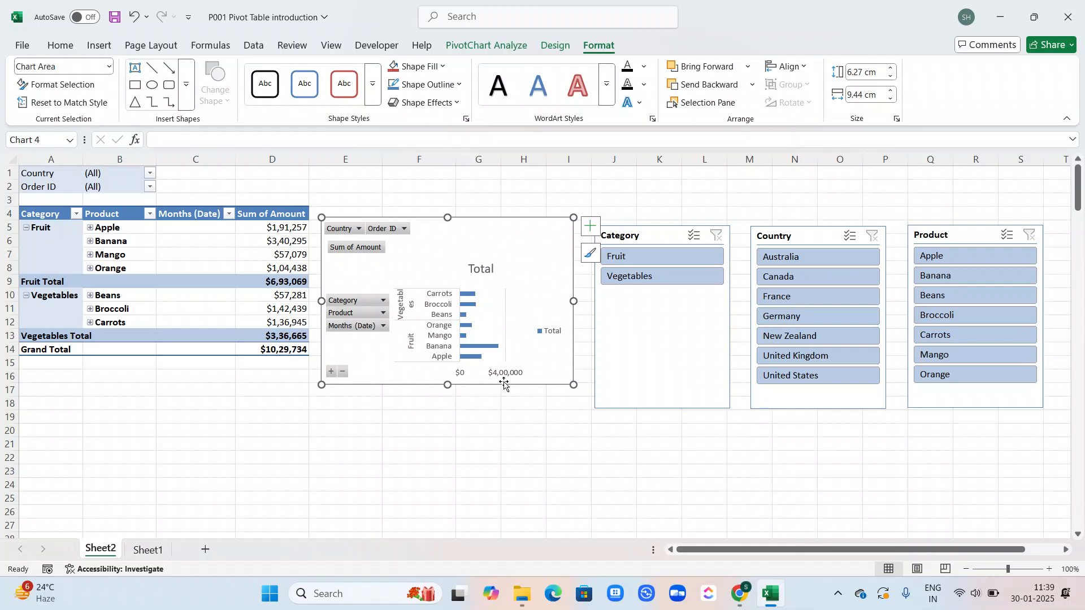
# Step: Examine the PivotChart's bars and its Category, Sum of Amount and Country field buttons, including the Country filter list
pyautogui.click(470, 299)
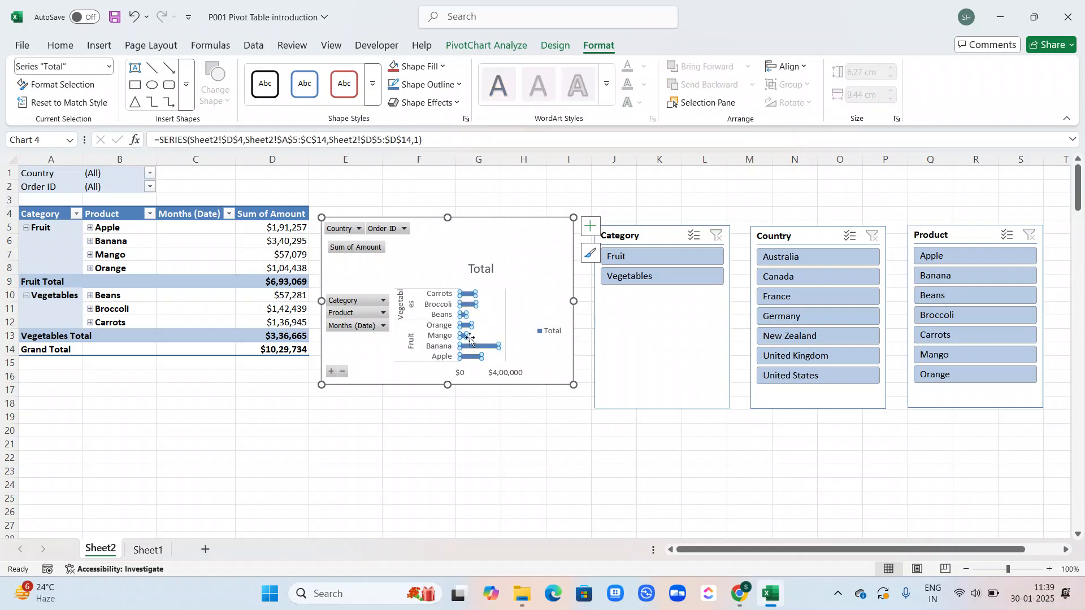
pyautogui.click(361, 303)
pyautogui.click(437, 447)
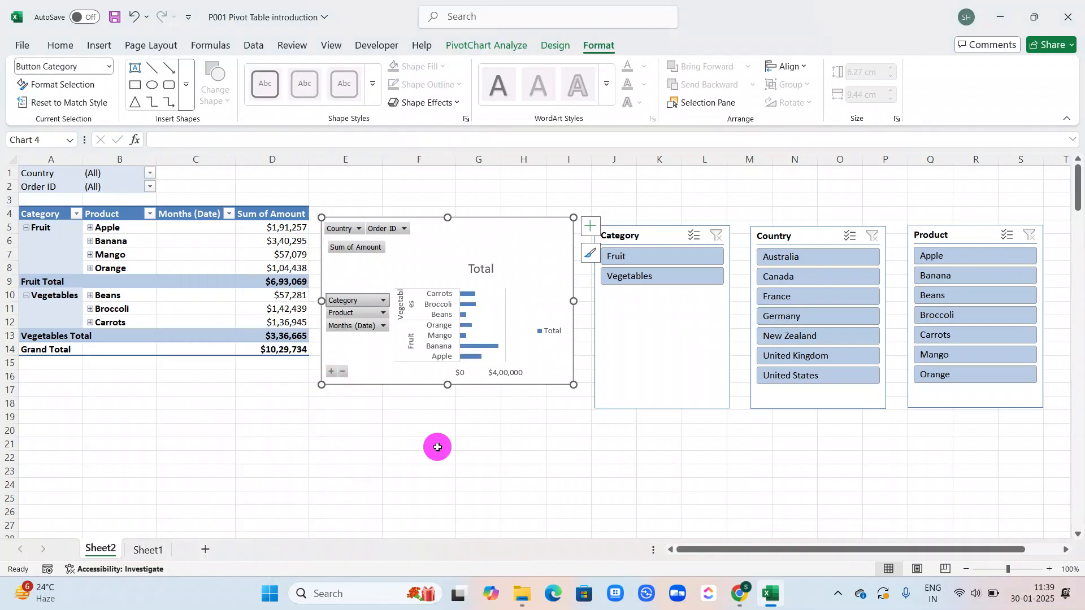
pyautogui.click(362, 246)
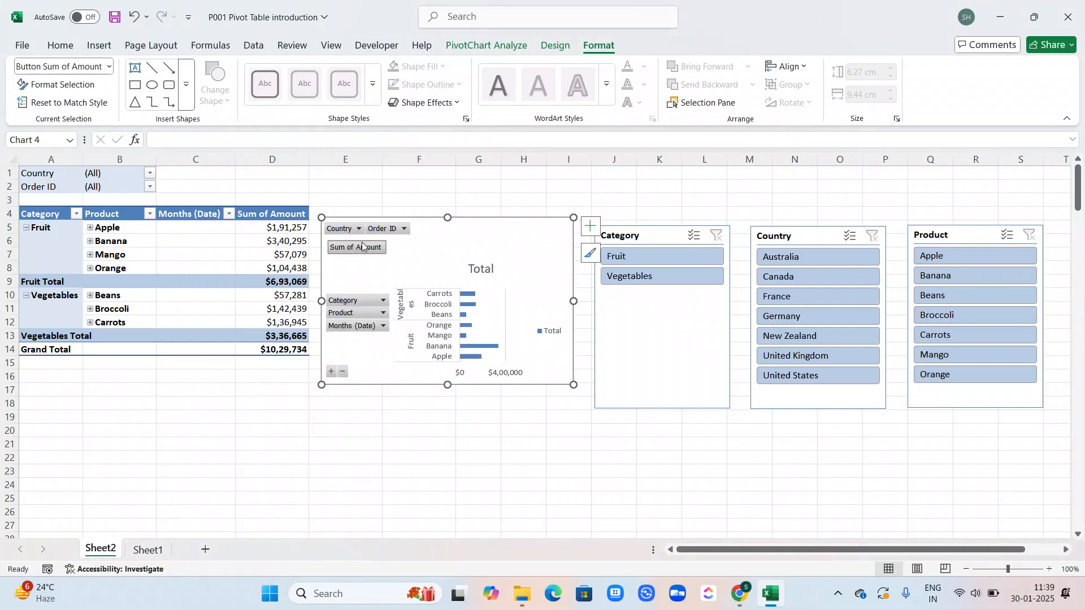
pyautogui.click(358, 229)
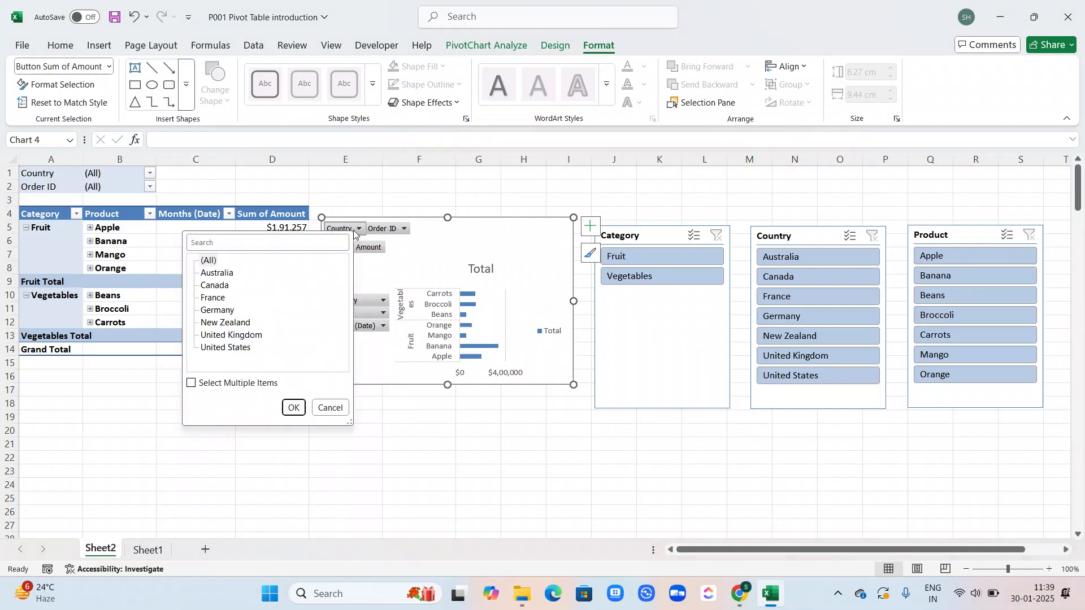
pyautogui.click(412, 264)
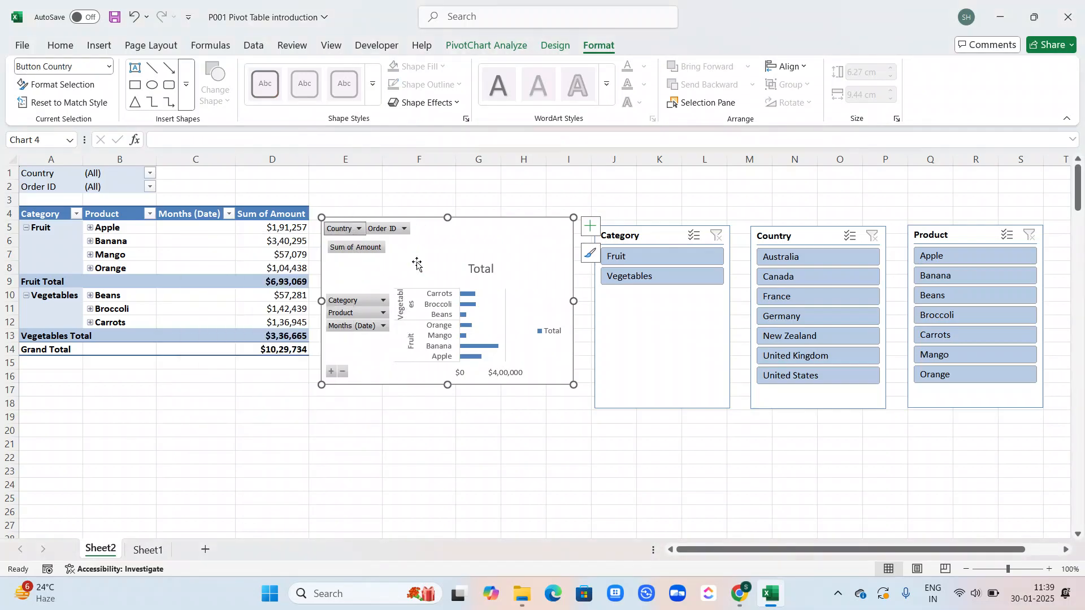
# Step: Review the available summary functions for the Sum of Amount values without changing the calculation
pyautogui.click(261, 216)
pyautogui.rightClick(261, 214)
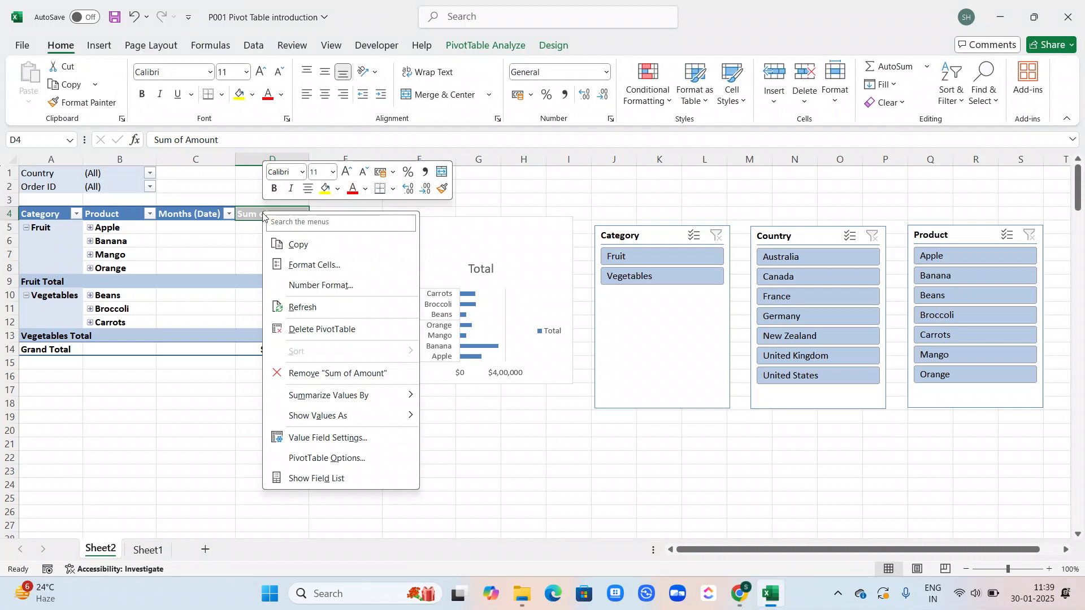
pyautogui.moveTo(355, 401)
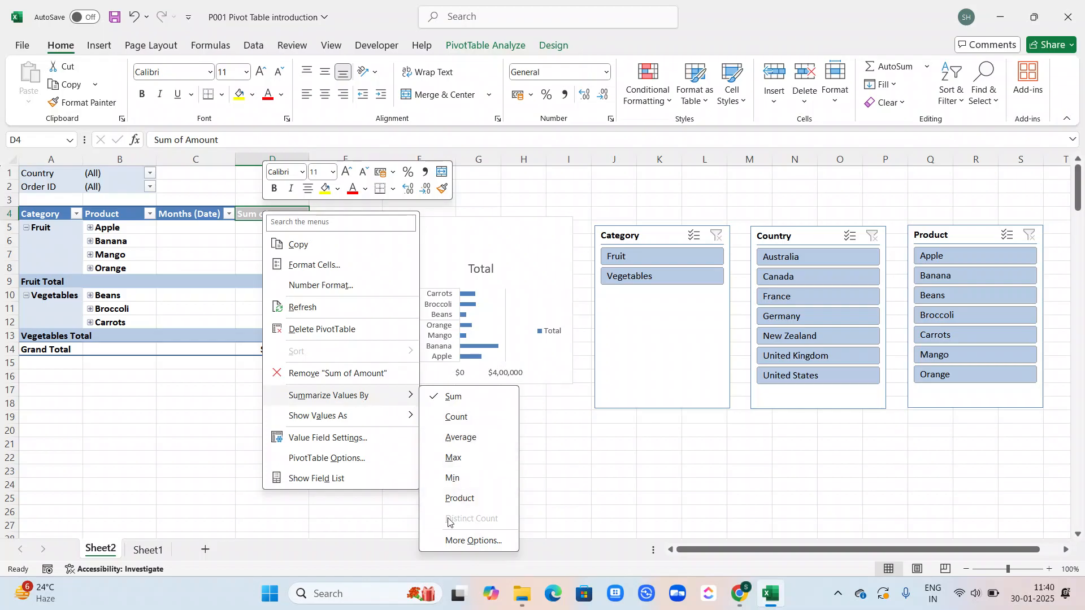
pyautogui.click(86, 390)
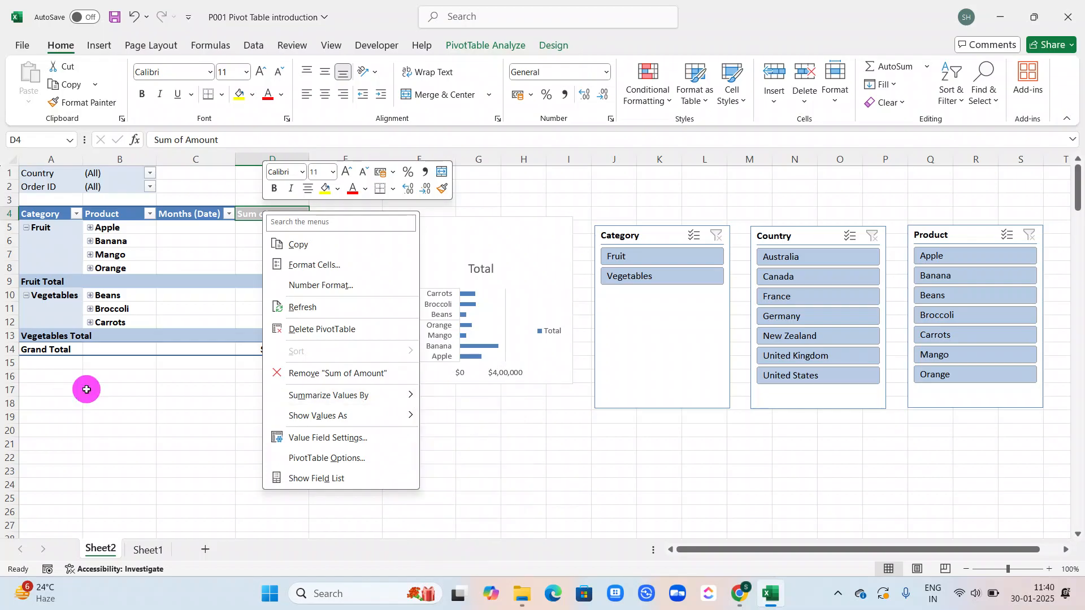
pyautogui.click(234, 247)
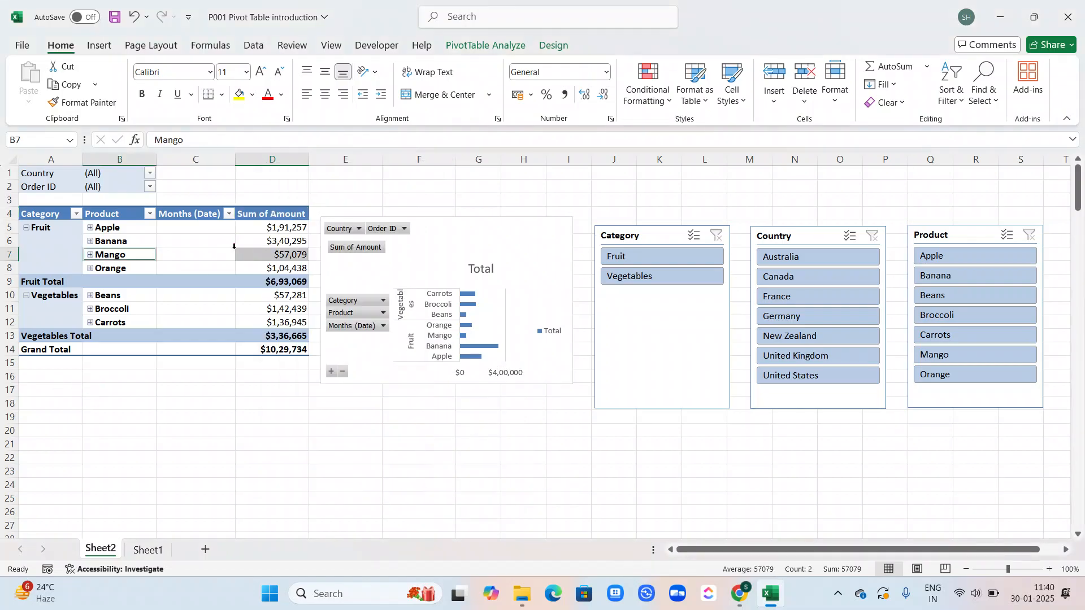